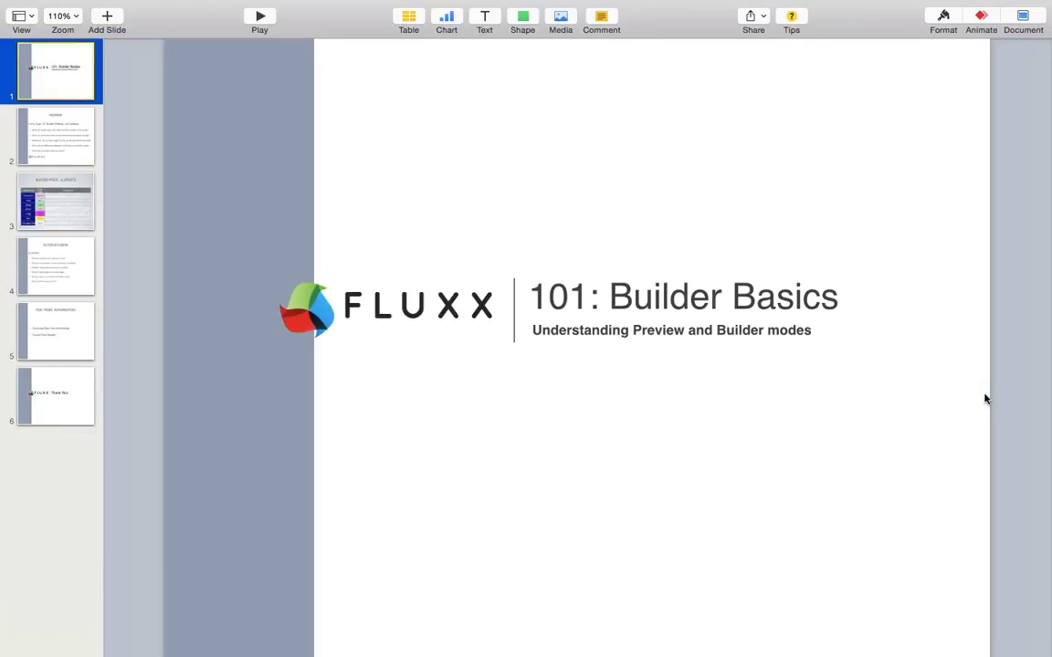
Advance to the agenda slide, switch to Fluxx in Chrome, and open the Forms section of the admin area
{"action": "key", "text": "Down"}
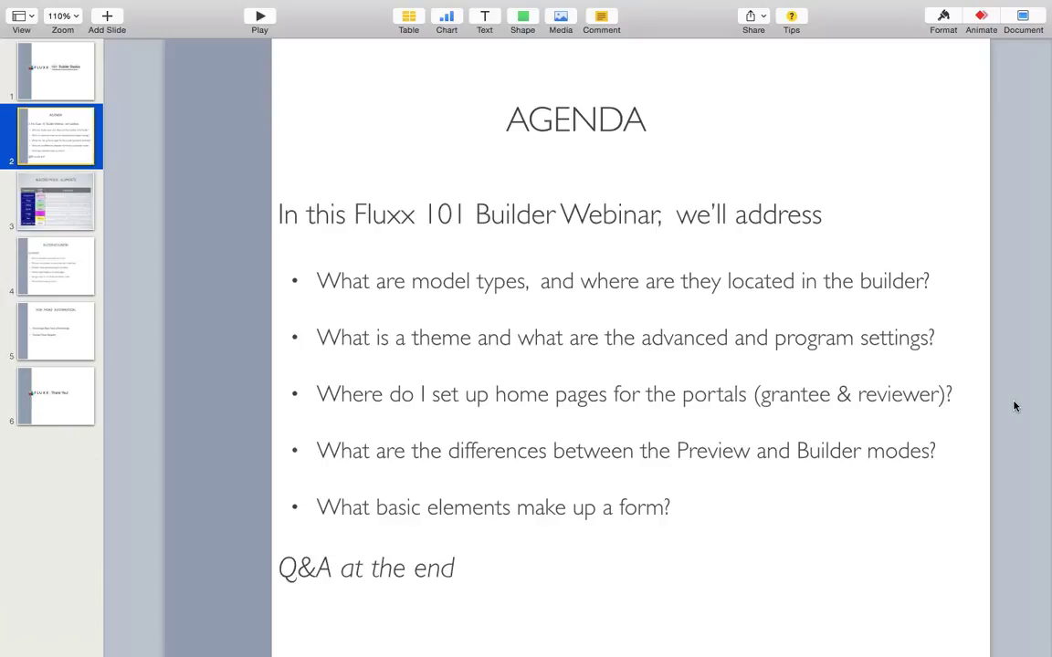
{"action": "key", "text": "super+Tab"}
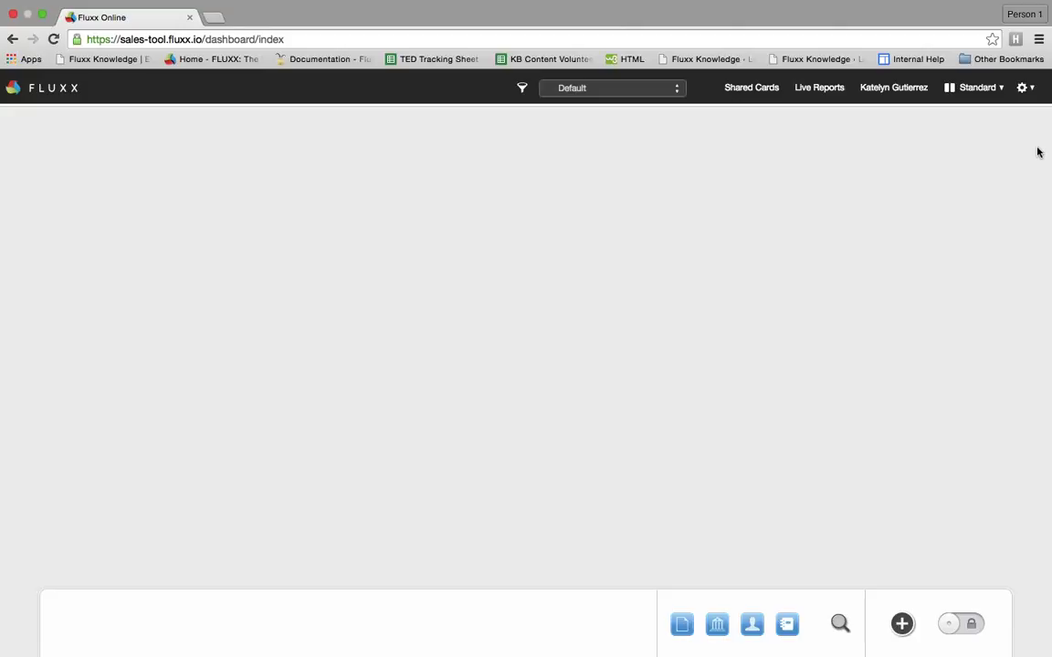
{"action": "left_click", "coordinate": [1023, 88]}
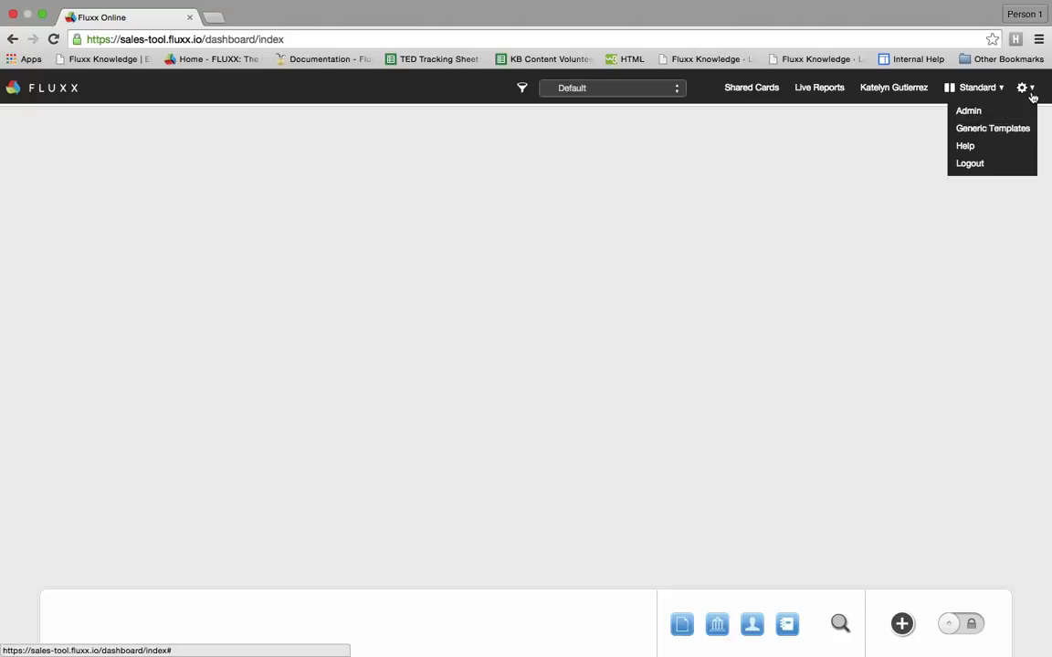
{"action": "left_click", "coordinate": [1019, 113]}
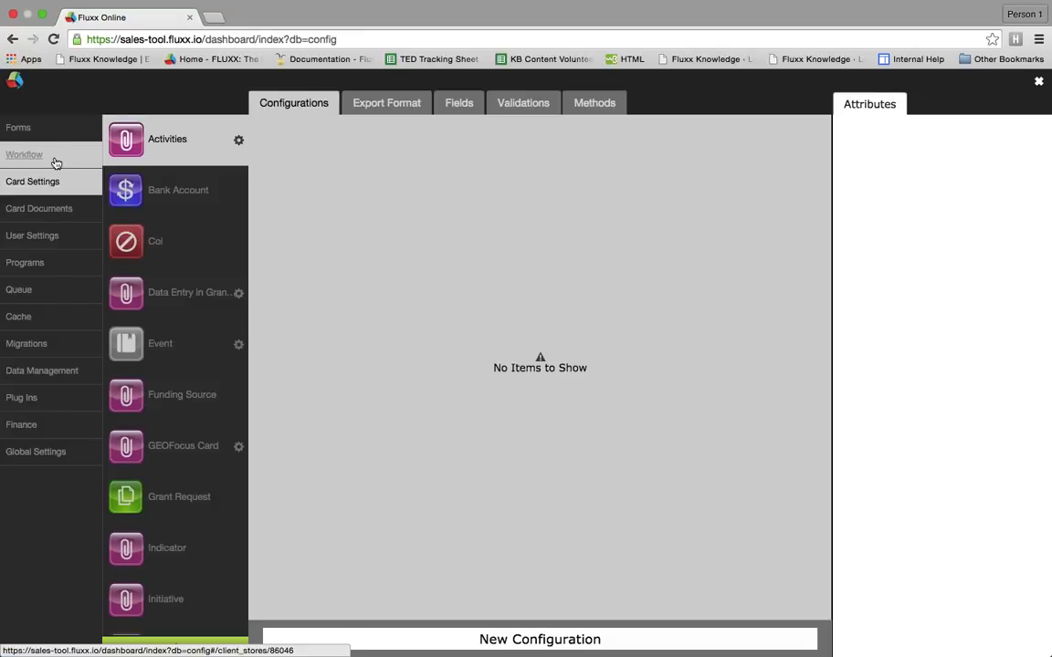
{"action": "left_click", "coordinate": [79, 117]}
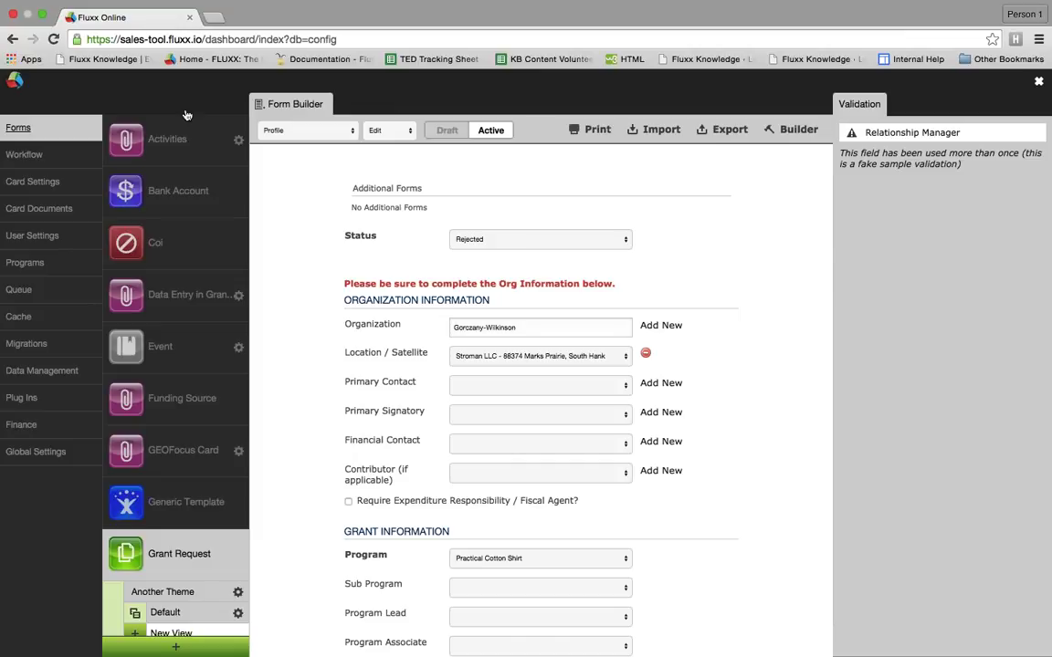
Open the configuration of Another Theme under the Grant Request model and check the quicklinks toolbar on the dashboard
{"action": "scroll", "coordinate": [171, 354], "scroll_direction": "down", "scroll_amount": 5}
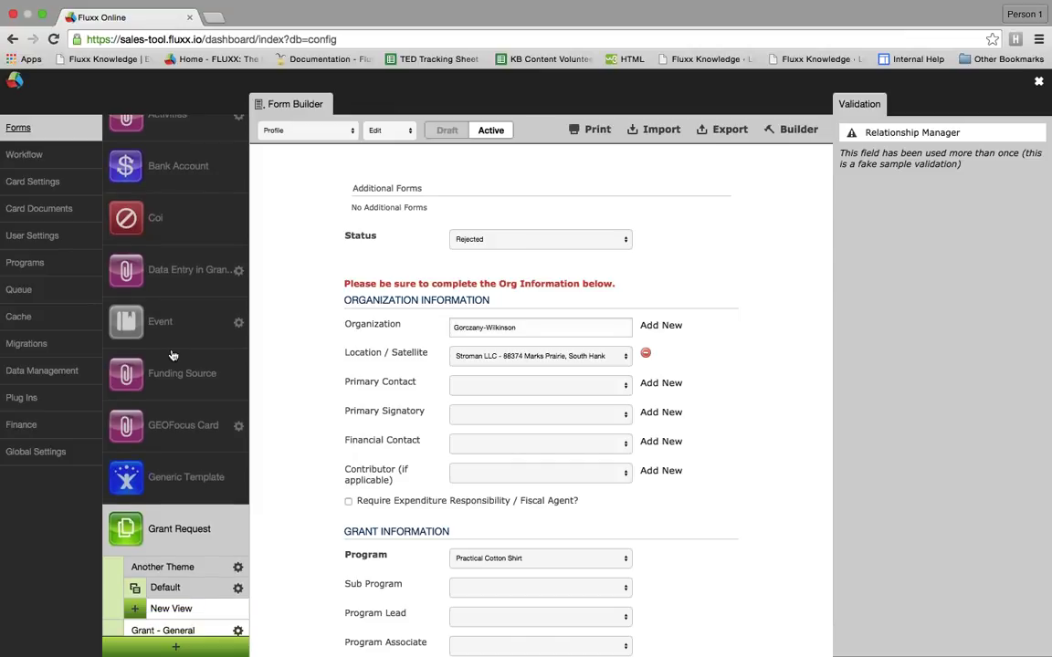
{"action": "scroll", "coordinate": [171, 354], "scroll_direction": "down", "scroll_amount": 4}
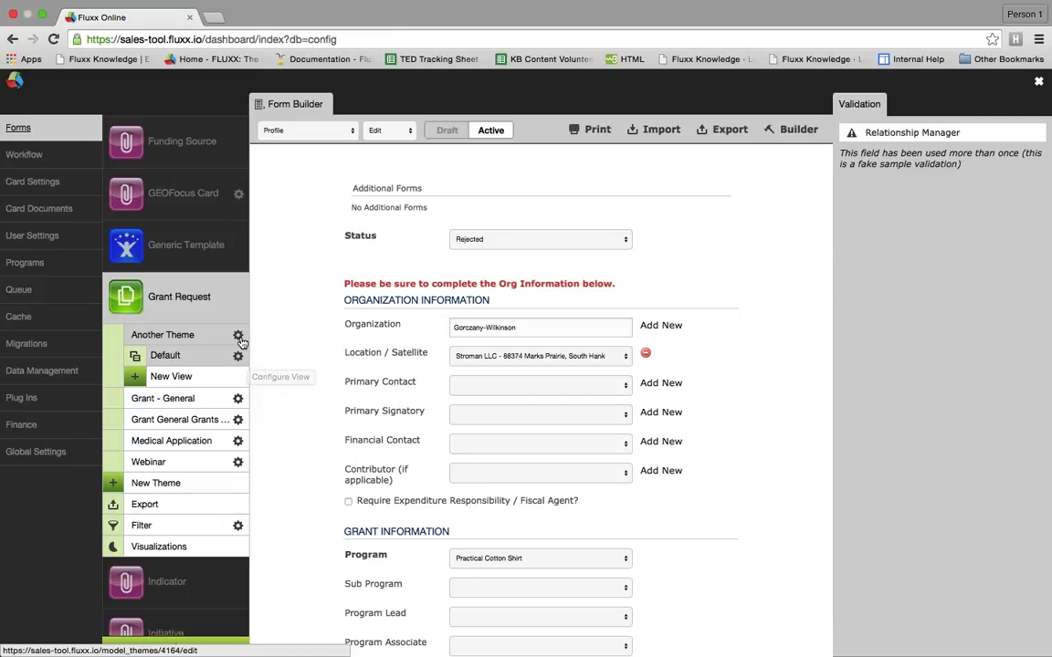
{"action": "left_click", "coordinate": [238, 337]}
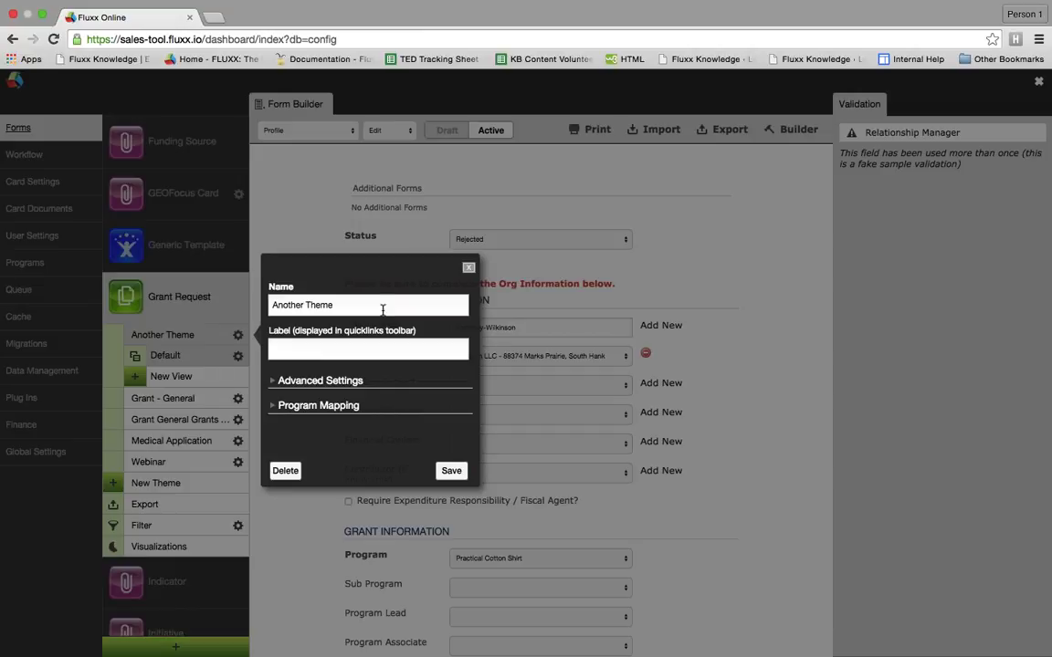
{"action": "key", "text": "ctrl+Left"}
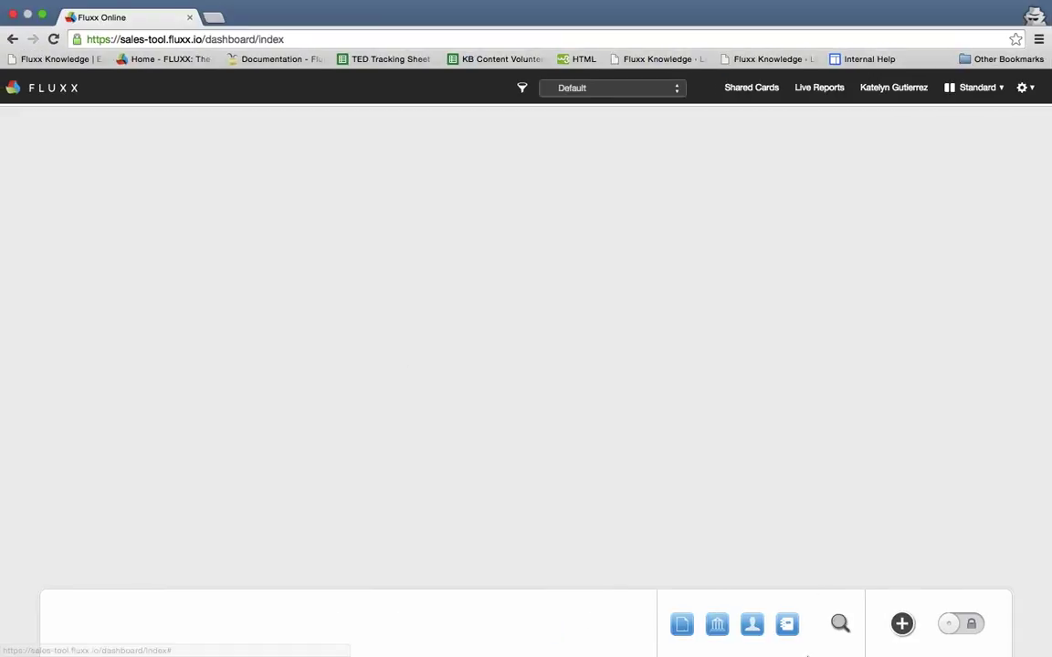
{"action": "mouse_move", "coordinate": [676, 621]}
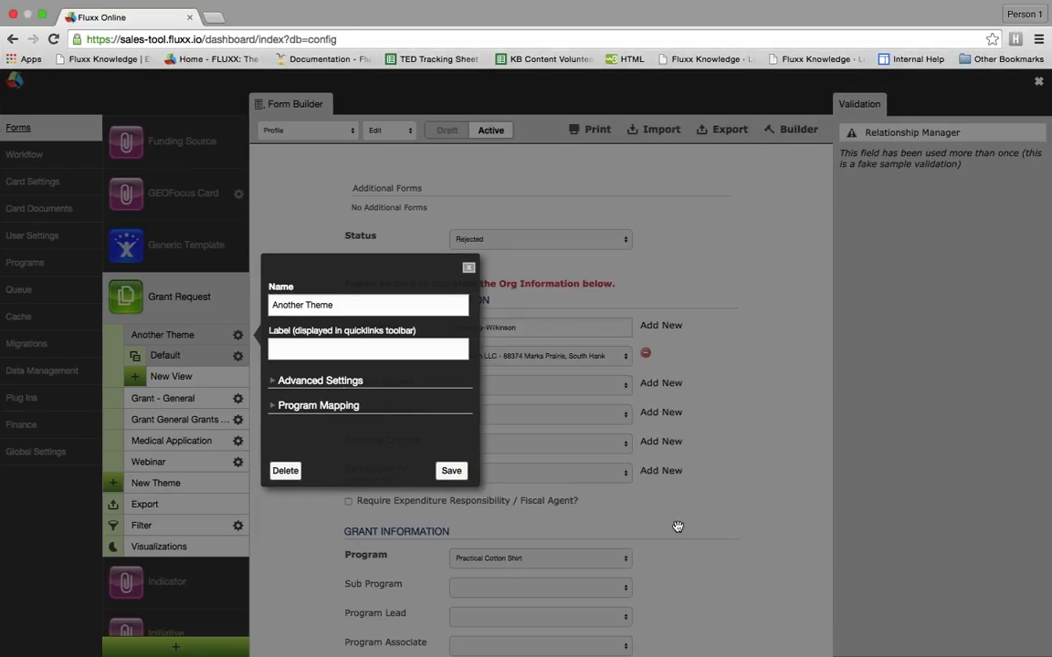
Expand the theme's advanced settings and inspect the profiles offered for limiting visibility, leaving that limit turned off
{"action": "left_click", "coordinate": [353, 384]}
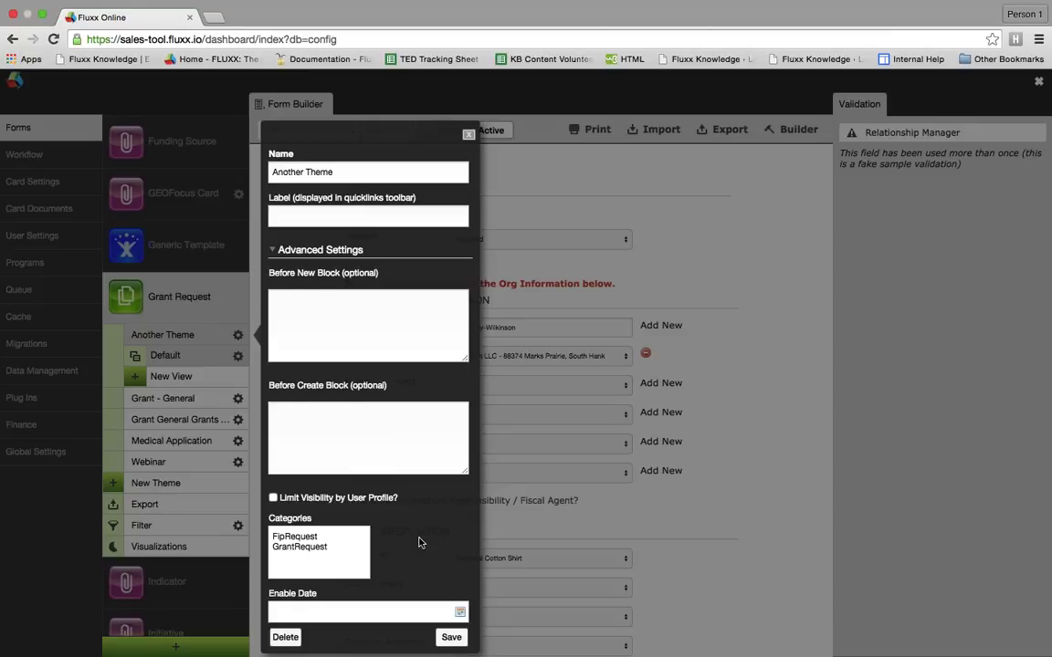
{"action": "scroll", "coordinate": [419, 542], "scroll_direction": "down", "scroll_amount": 5}
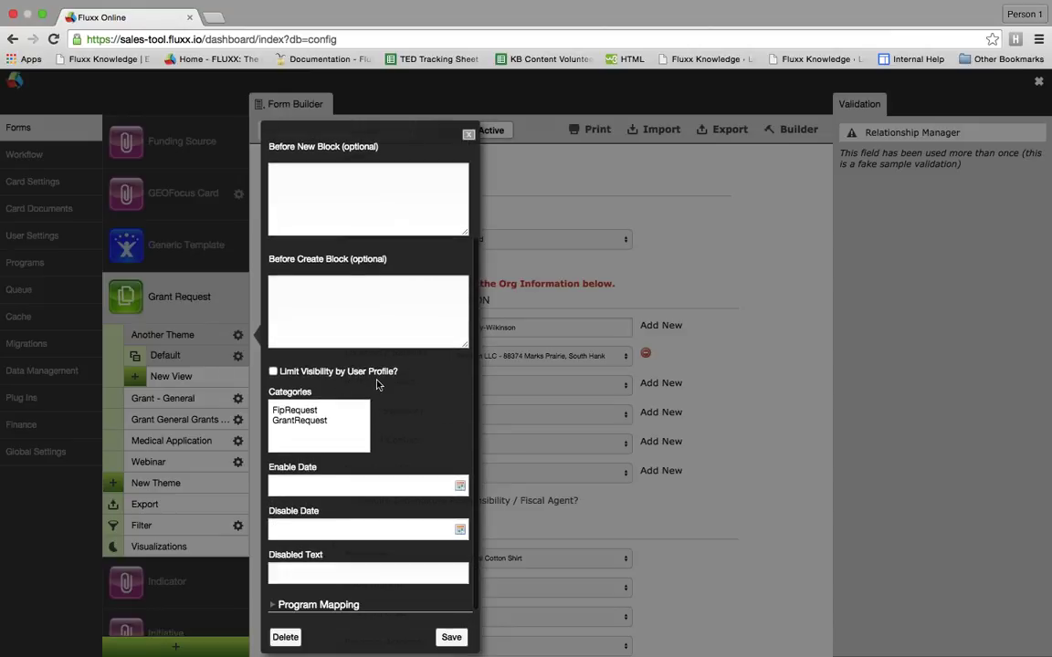
{"action": "left_click", "coordinate": [273, 372]}
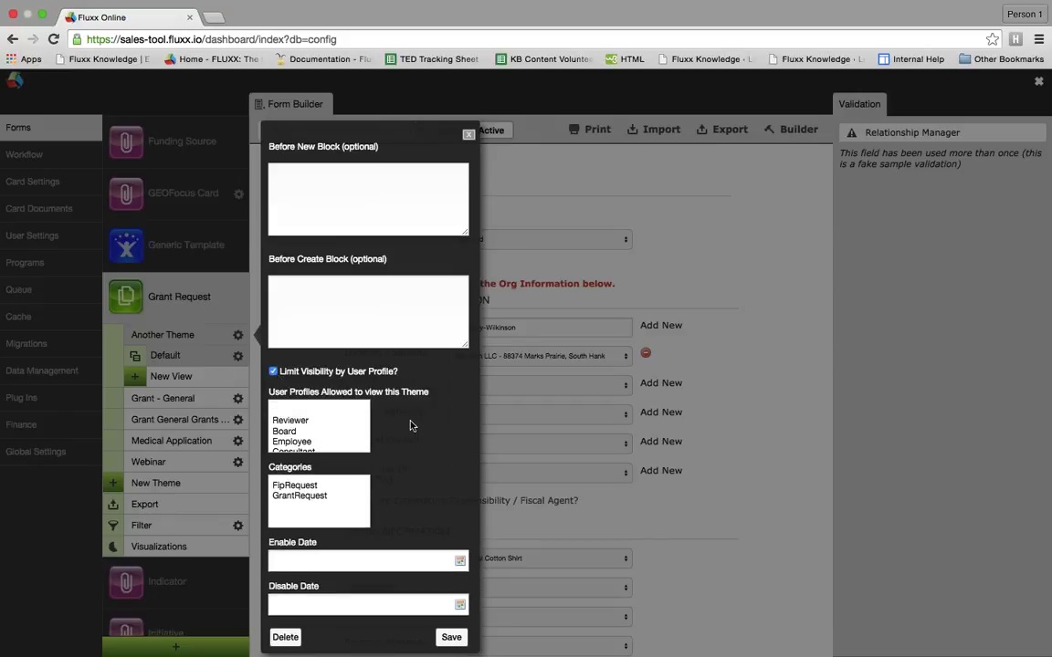
{"action": "scroll", "coordinate": [409, 426], "scroll_direction": "down", "scroll_amount": 1}
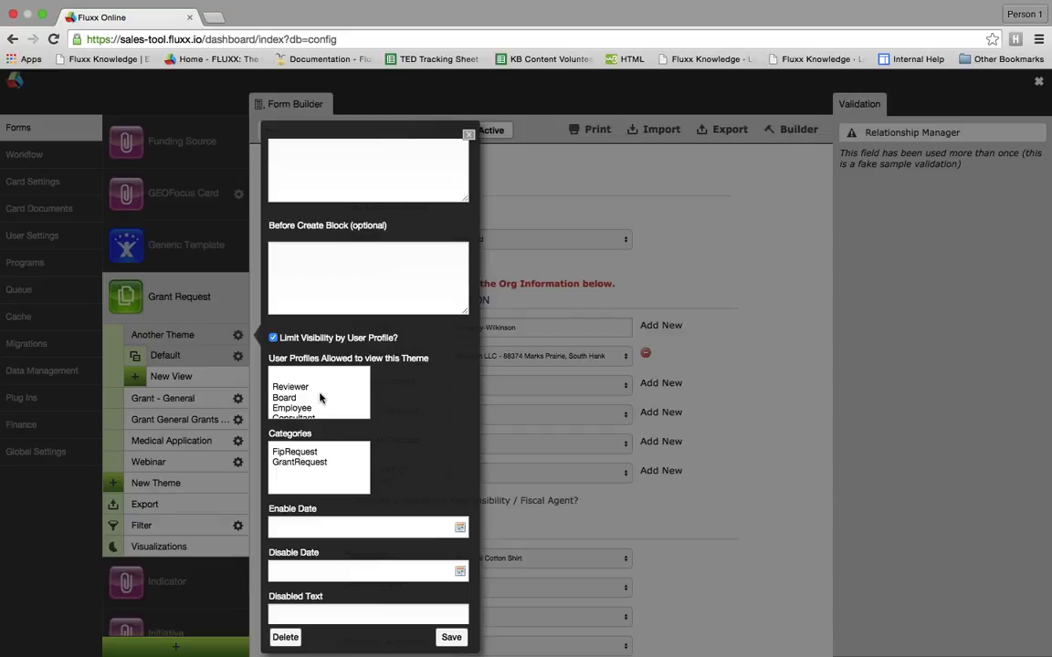
{"action": "scroll", "coordinate": [321, 398], "scroll_direction": "down", "scroll_amount": 5}
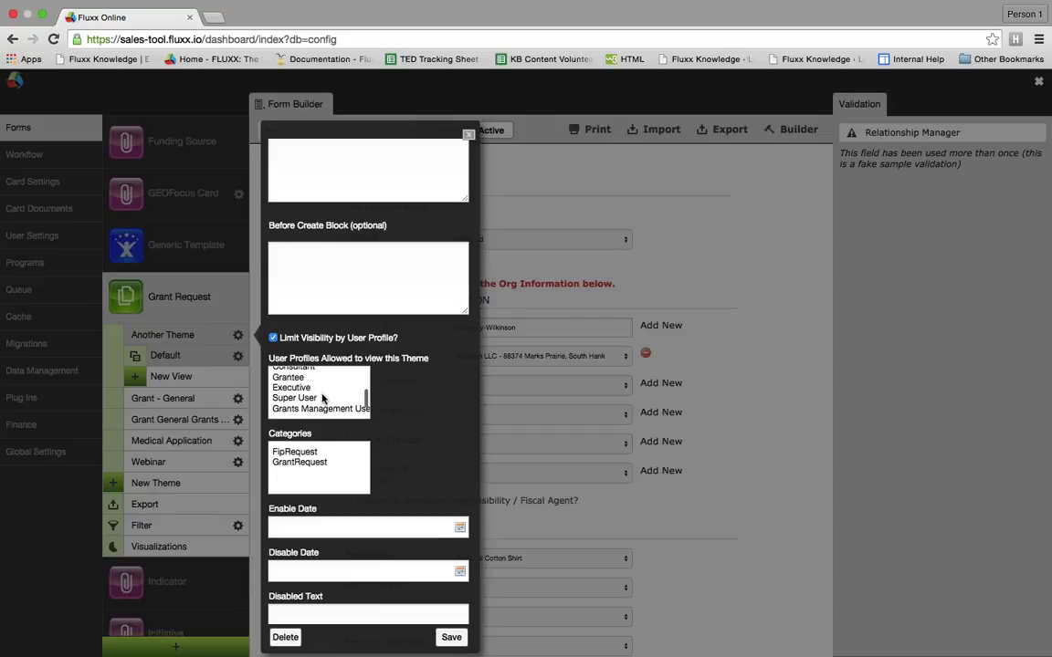
{"action": "scroll", "coordinate": [318, 392], "scroll_direction": "up", "scroll_amount": 5}
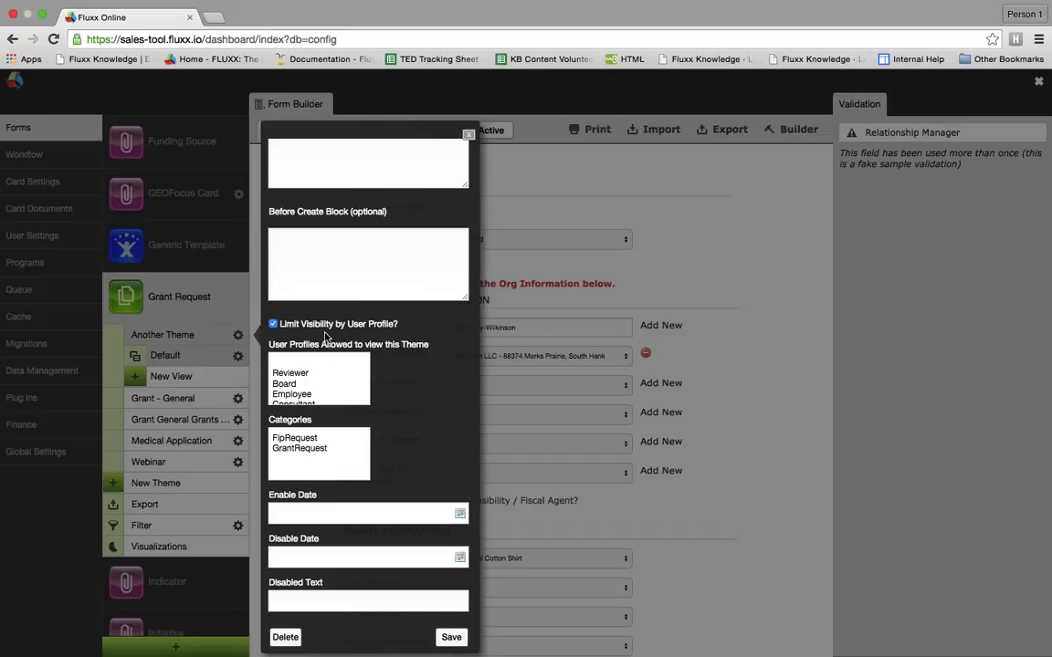
{"action": "left_click", "coordinate": [273, 324]}
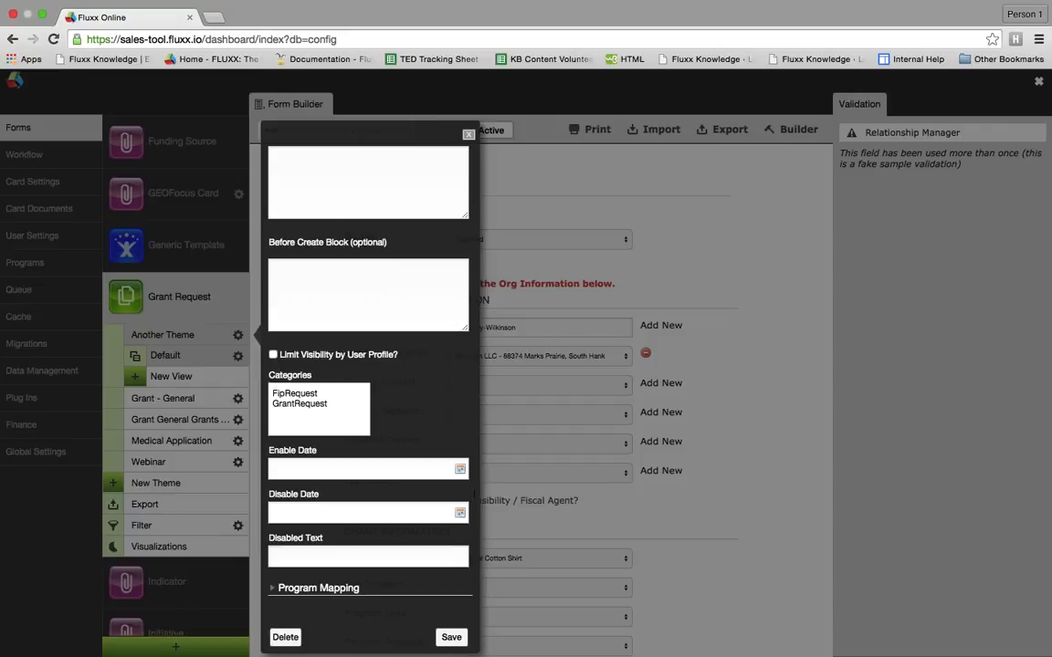
Set the theme's program mapping to Bright Beginnings and show the available sub programs
{"action": "left_click", "coordinate": [401, 558]}
{"action": "left_click", "coordinate": [339, 590]}
{"action": "scroll", "coordinate": [361, 545], "scroll_direction": "down", "scroll_amount": 1}
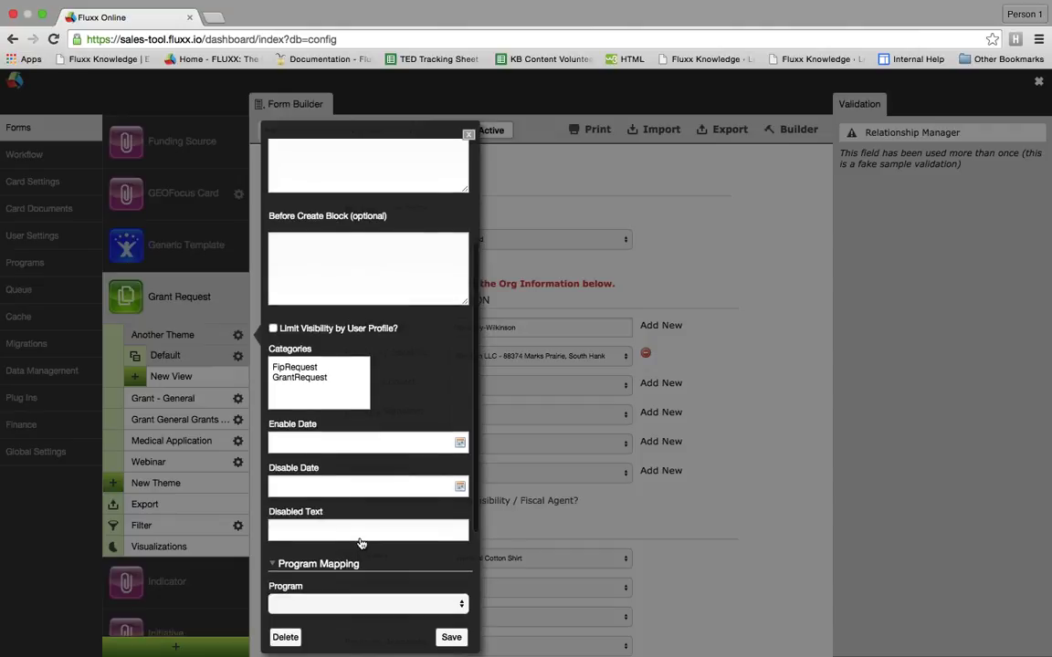
{"action": "scroll", "coordinate": [361, 545], "scroll_direction": "down", "scroll_amount": 3}
{"action": "scroll", "coordinate": [360, 535], "scroll_direction": "down", "scroll_amount": 2}
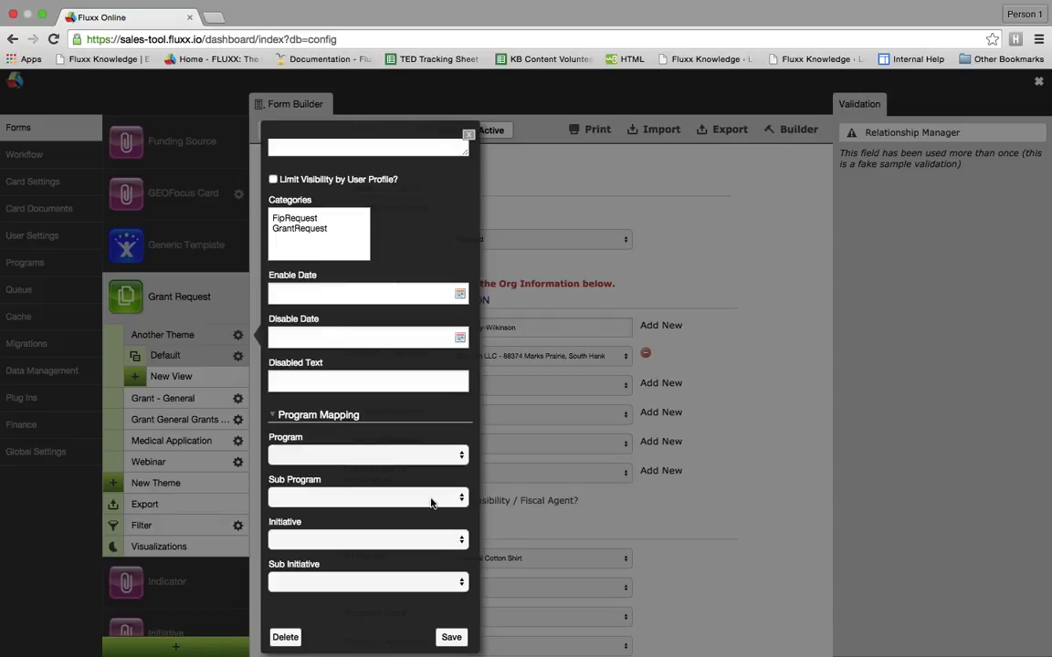
{"action": "left_click", "coordinate": [424, 457]}
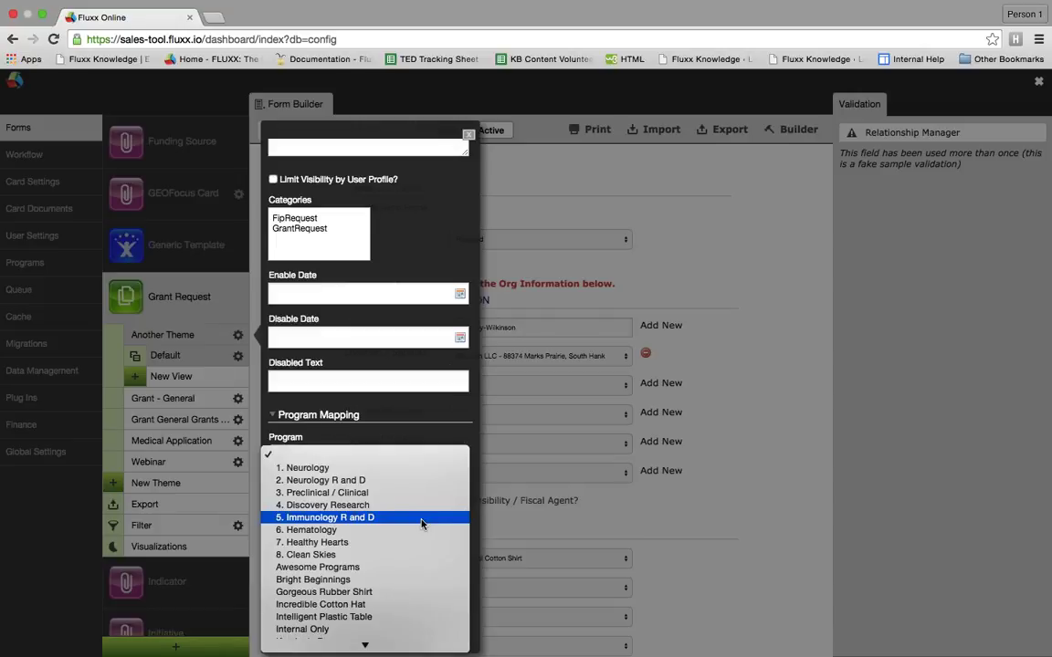
{"action": "left_click", "coordinate": [425, 579]}
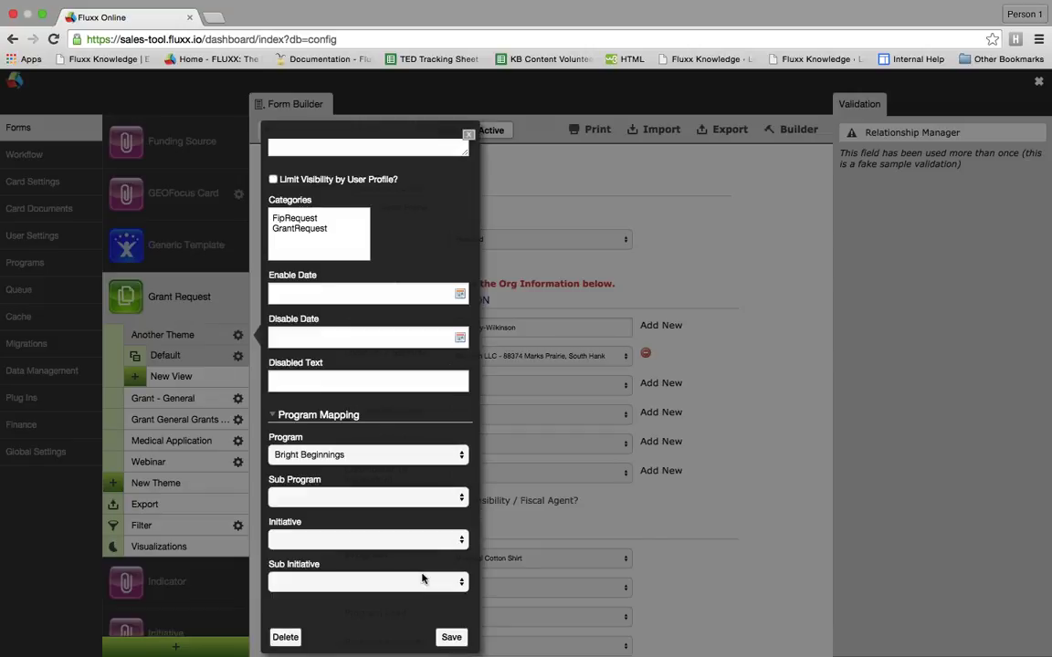
{"action": "left_click", "coordinate": [353, 498]}
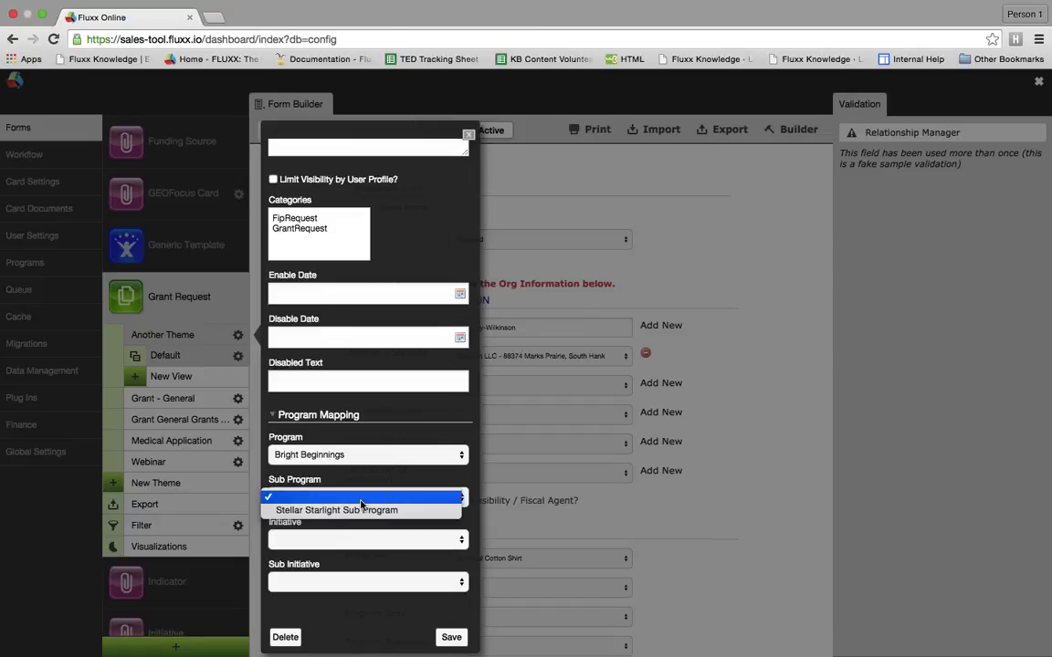
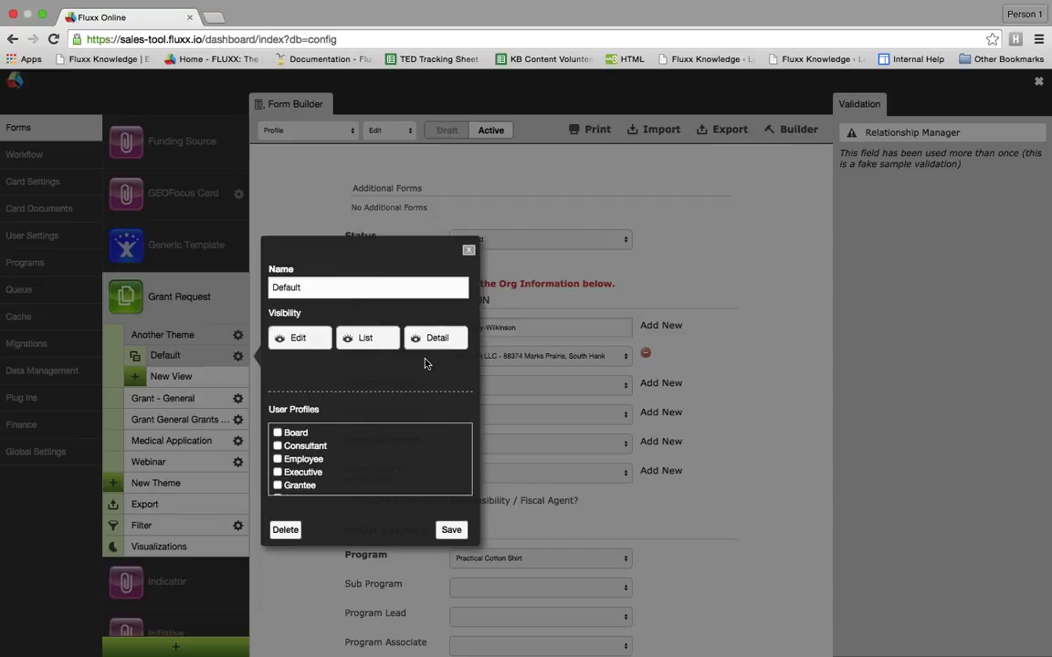
Examine the visibility options and user profiles in the Default view's configuration, closing it without saving
{"action": "left_click", "coordinate": [364, 348]}
{"action": "left_click", "coordinate": [366, 340]}
{"action": "scroll", "coordinate": [352, 489], "scroll_direction": "down", "scroll_amount": 2}
{"action": "scroll", "coordinate": [352, 486], "scroll_direction": "up", "scroll_amount": 3}
{"action": "scroll", "coordinate": [364, 472], "scroll_direction": "down", "scroll_amount": 2}
{"action": "scroll", "coordinate": [365, 472], "scroll_direction": "up", "scroll_amount": 2}
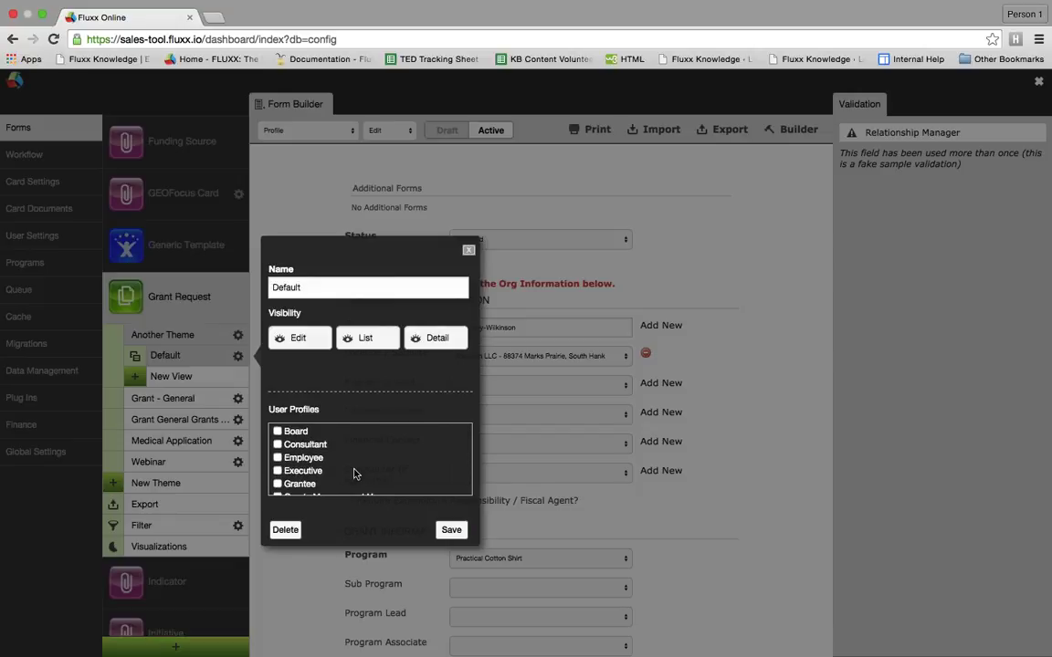
{"action": "scroll", "coordinate": [355, 472], "scroll_direction": "down", "scroll_amount": 3}
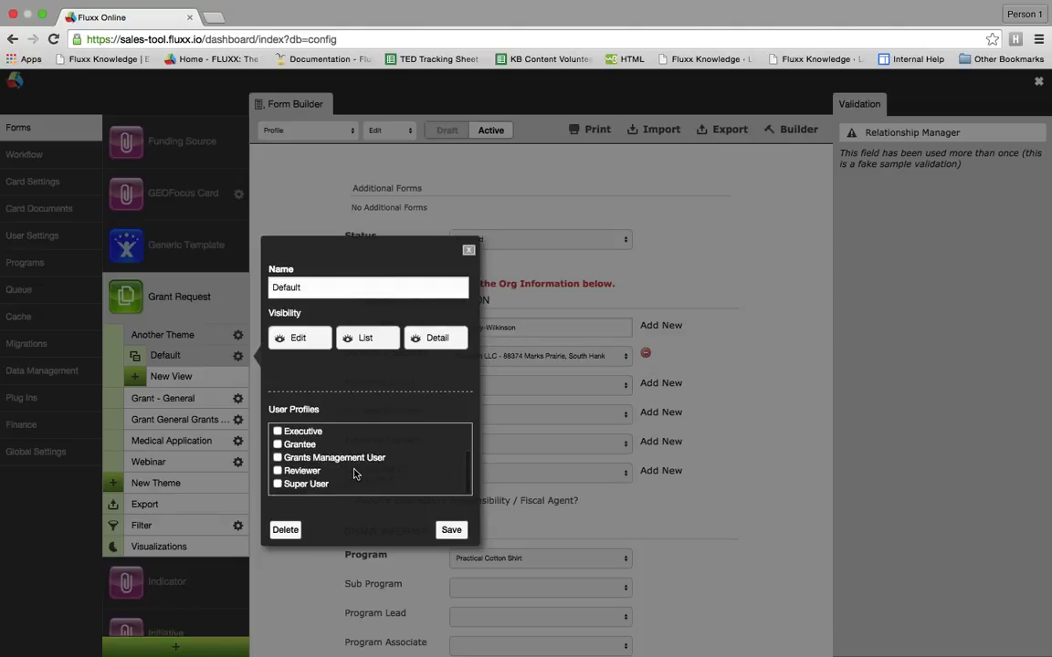
{"action": "scroll", "coordinate": [354, 473], "scroll_direction": "up", "scroll_amount": 3}
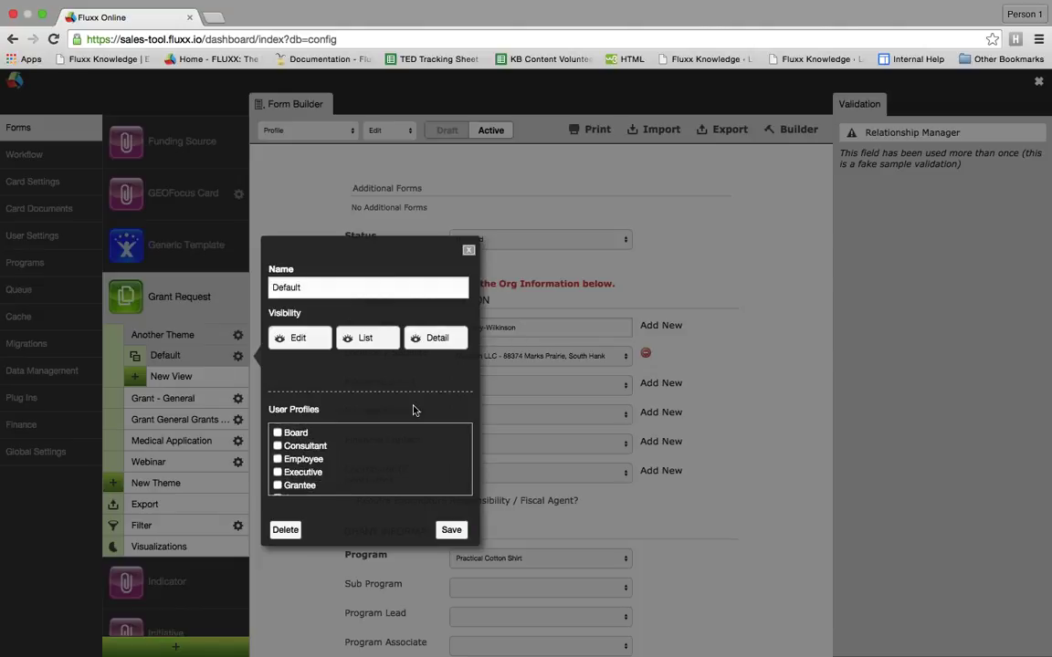
{"action": "left_click", "coordinate": [470, 252]}
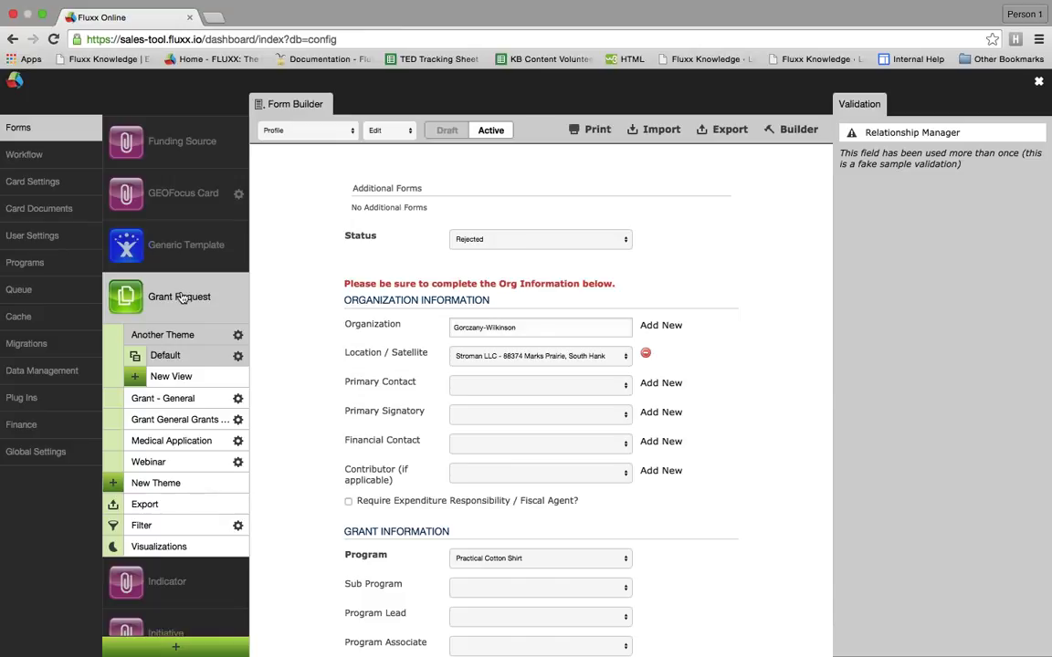
View the portal templates under Generic Template and return to the Grant Request form
{"action": "left_click", "coordinate": [216, 255]}
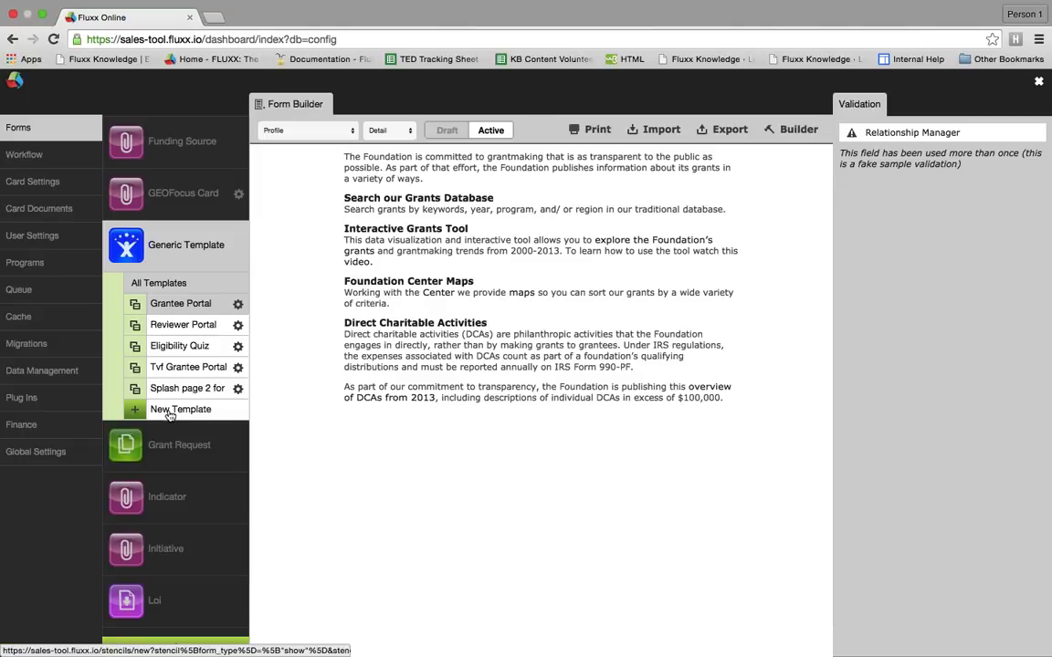
{"action": "left_click", "coordinate": [149, 441]}
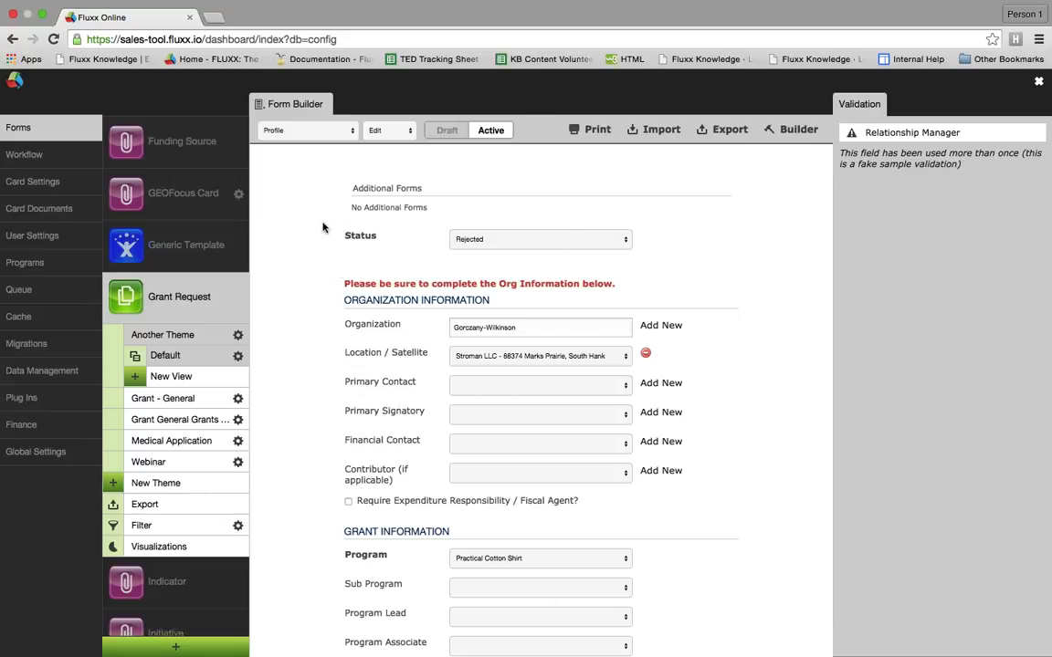
Review the form preview's profile and view type choices, and try to edit the Organization field in preview mode
{"action": "left_click", "coordinate": [311, 131]}
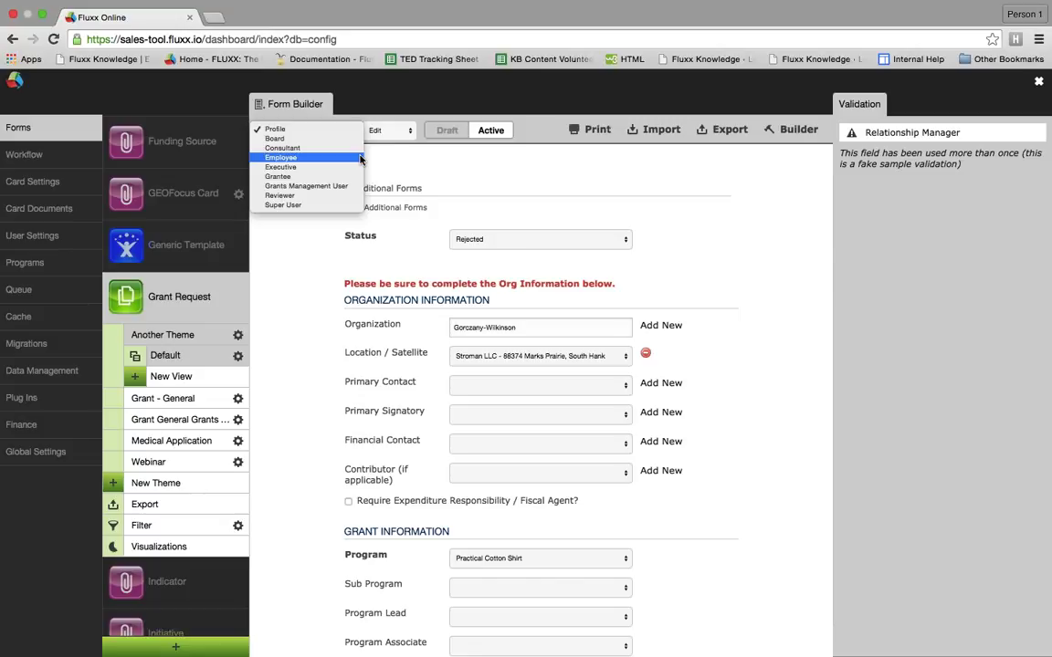
{"action": "left_click", "coordinate": [393, 163]}
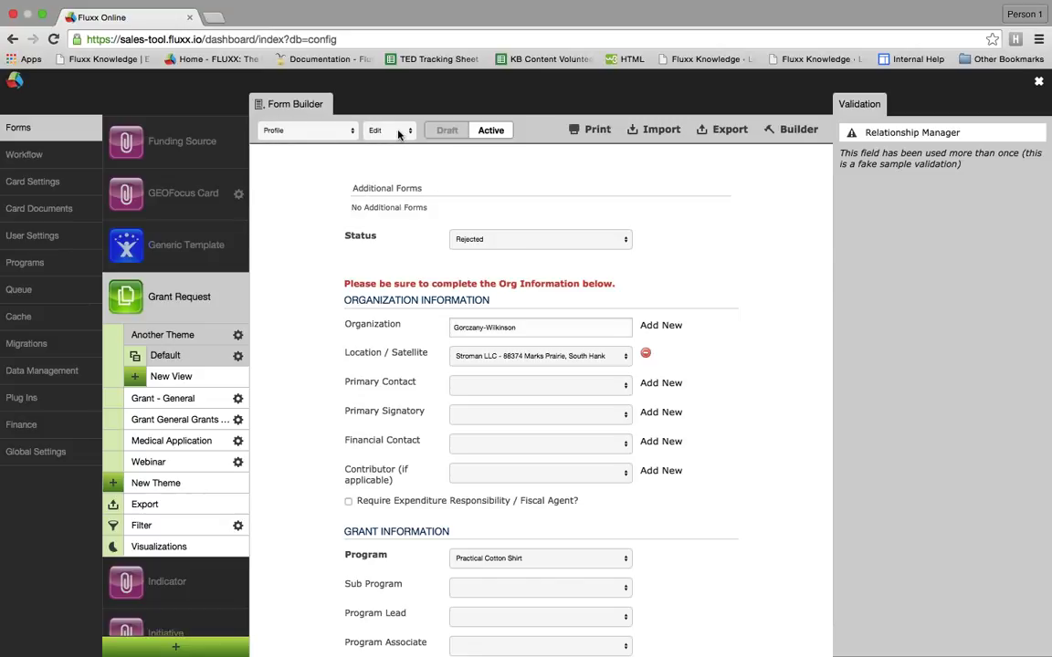
{"action": "left_click", "coordinate": [398, 133]}
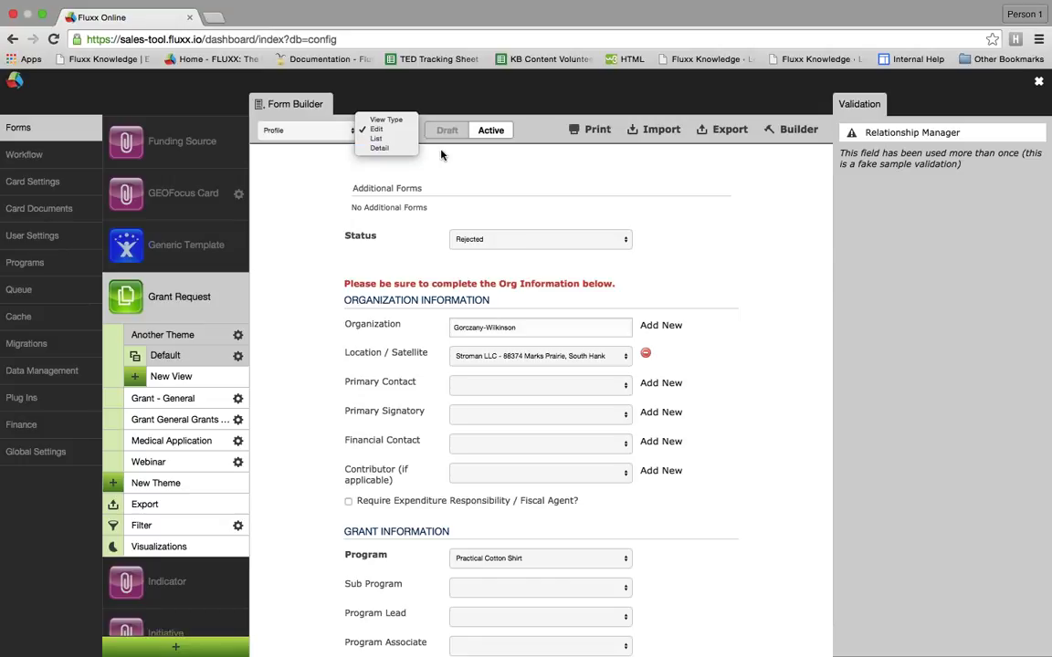
{"action": "left_click", "coordinate": [491, 180]}
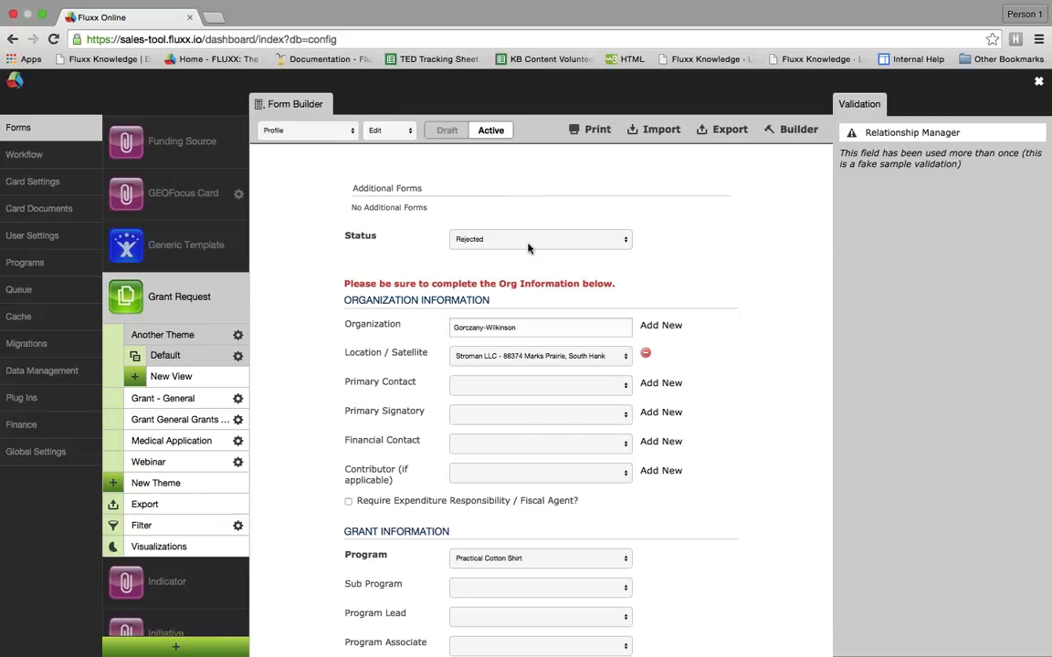
{"action": "left_click", "coordinate": [528, 330]}
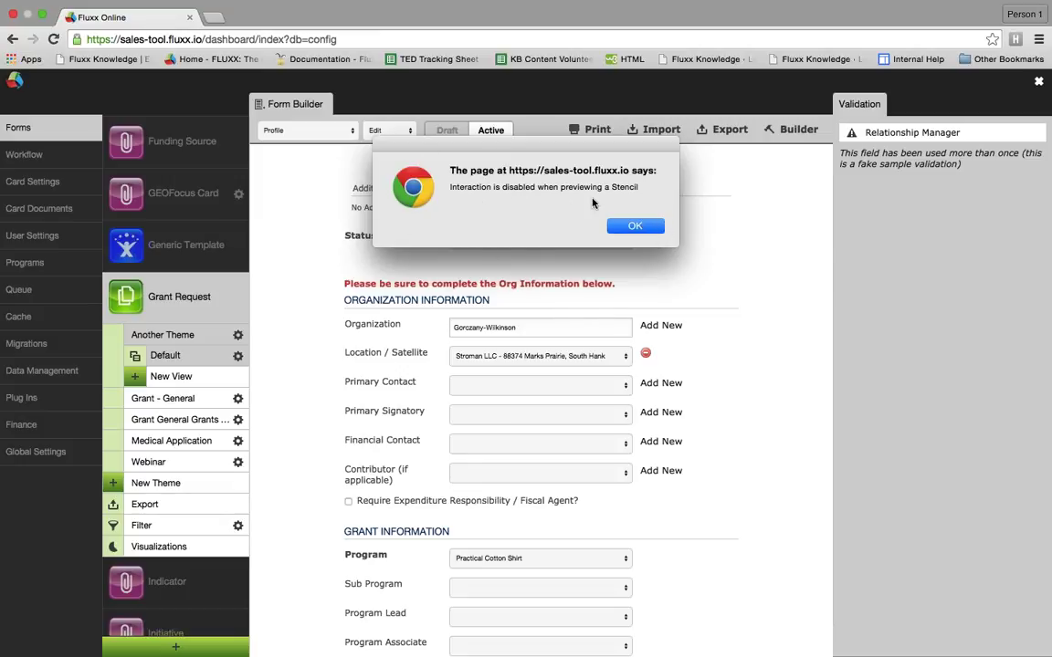
{"action": "left_click", "coordinate": [639, 228]}
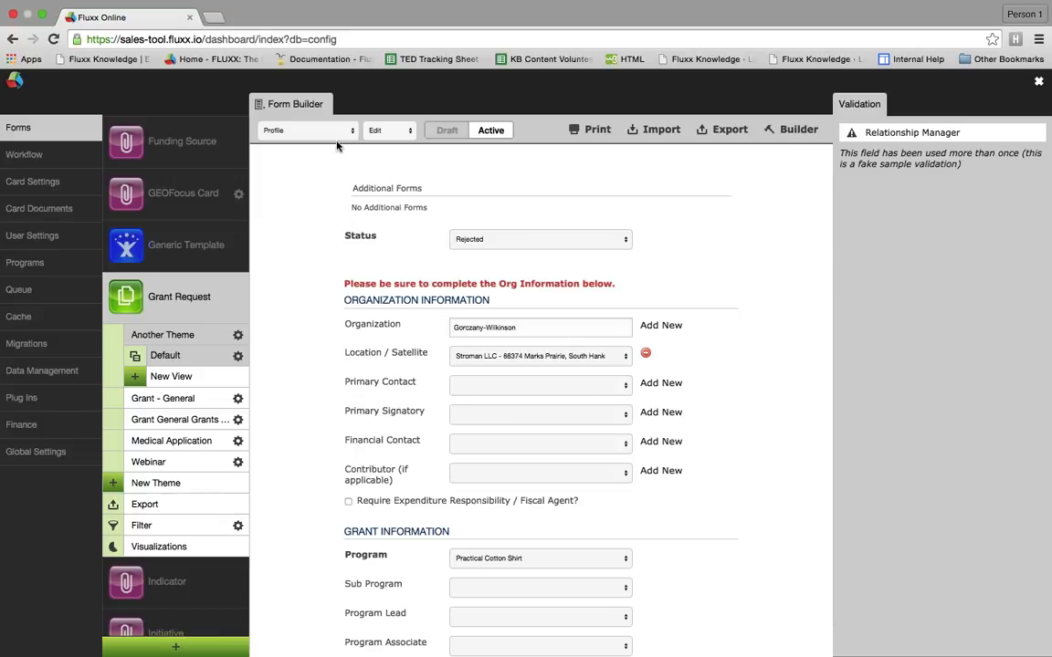
Preview the Grant Request form in the List and Detail view types, and return to the Edit view type
{"action": "left_click", "coordinate": [389, 135]}
{"action": "left_click", "coordinate": [388, 139]}
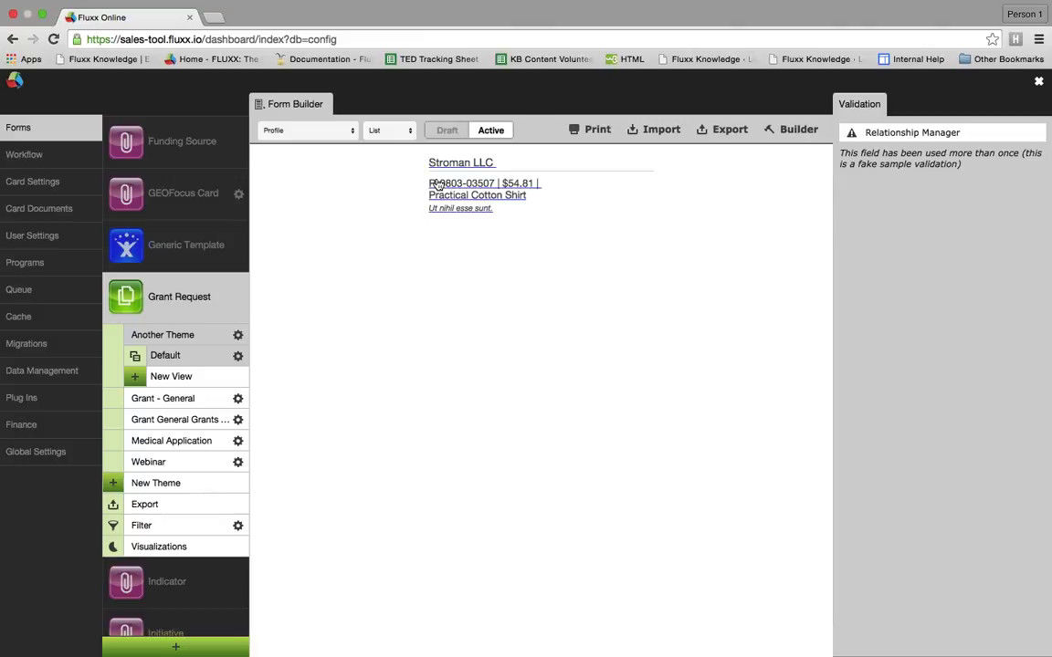
{"action": "left_click", "coordinate": [387, 131]}
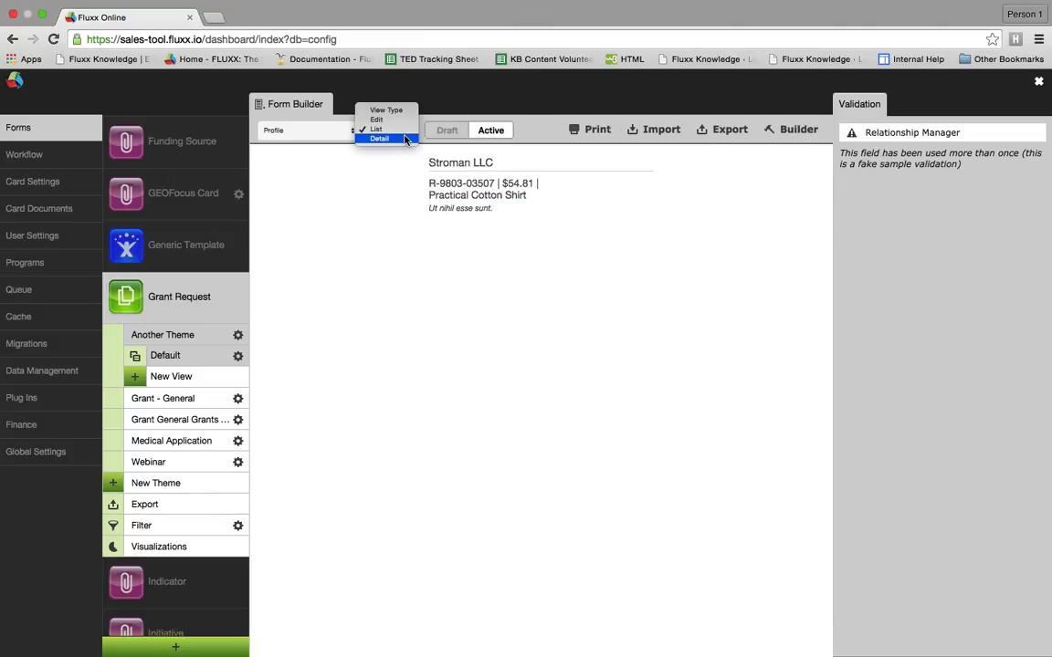
{"action": "left_click", "coordinate": [409, 140]}
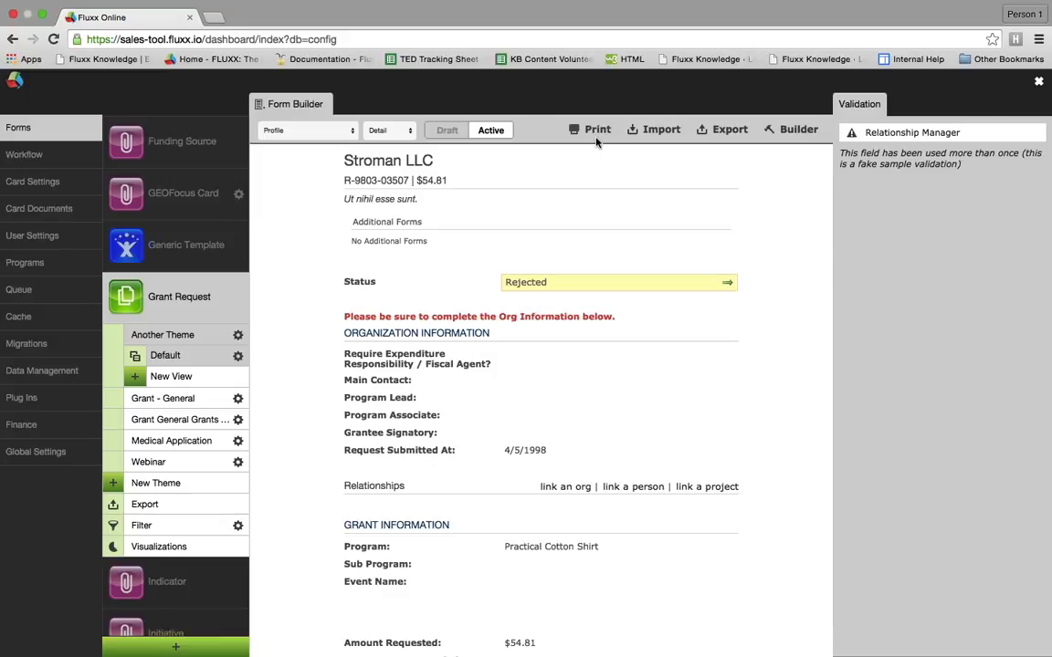
{"action": "left_click", "coordinate": [400, 132]}
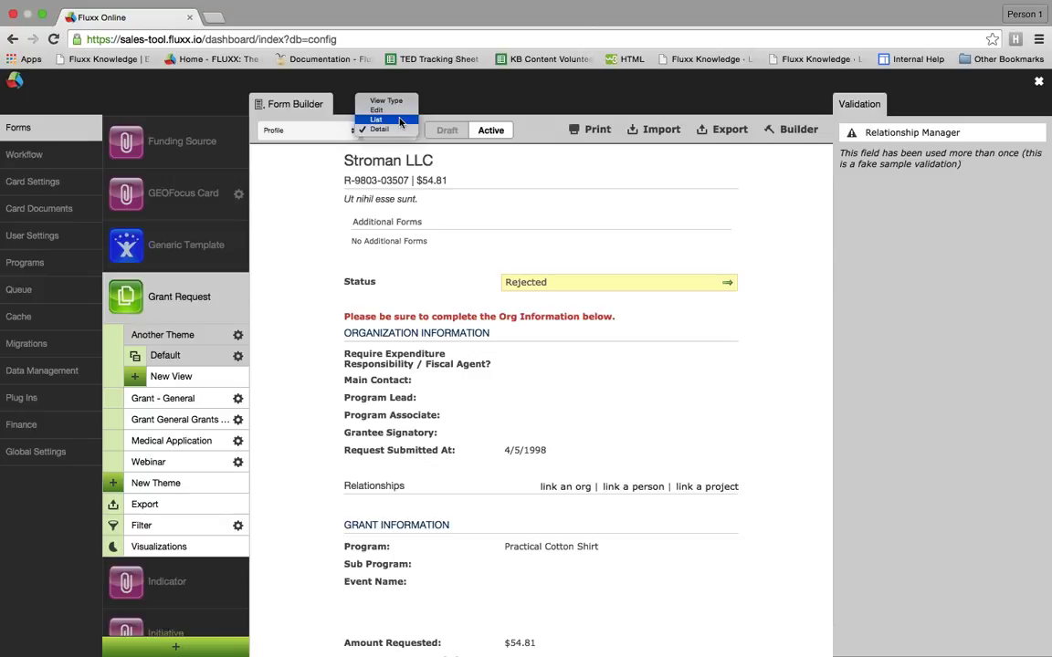
{"action": "left_click", "coordinate": [400, 111]}
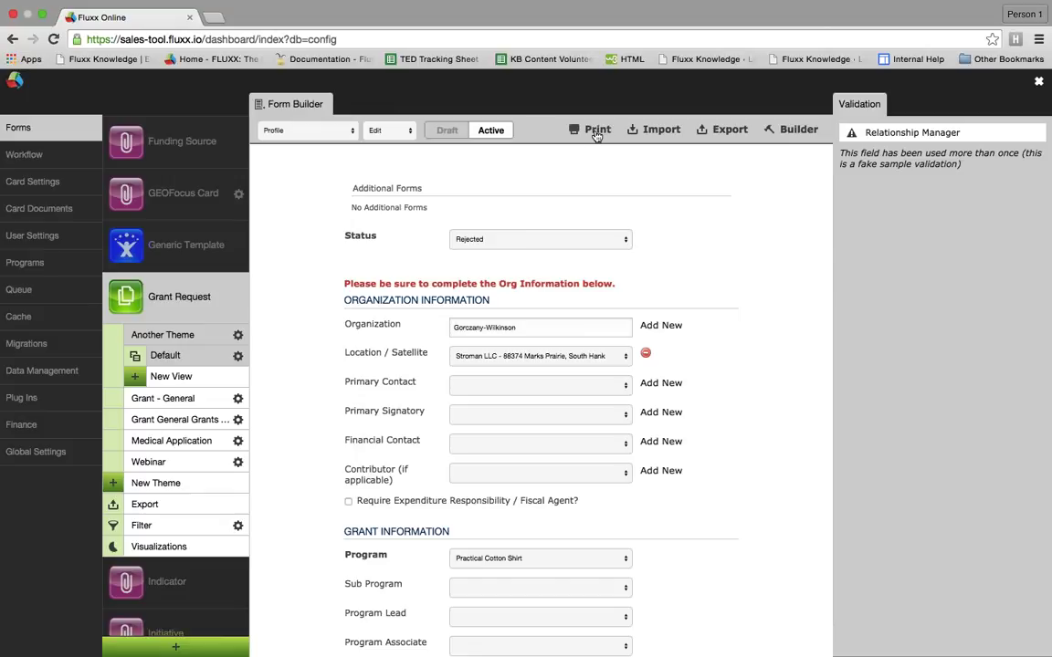
View the printable version of the Grant Request form, close it, and switch the form from preview to builder mode
{"action": "left_click", "coordinate": [596, 132]}
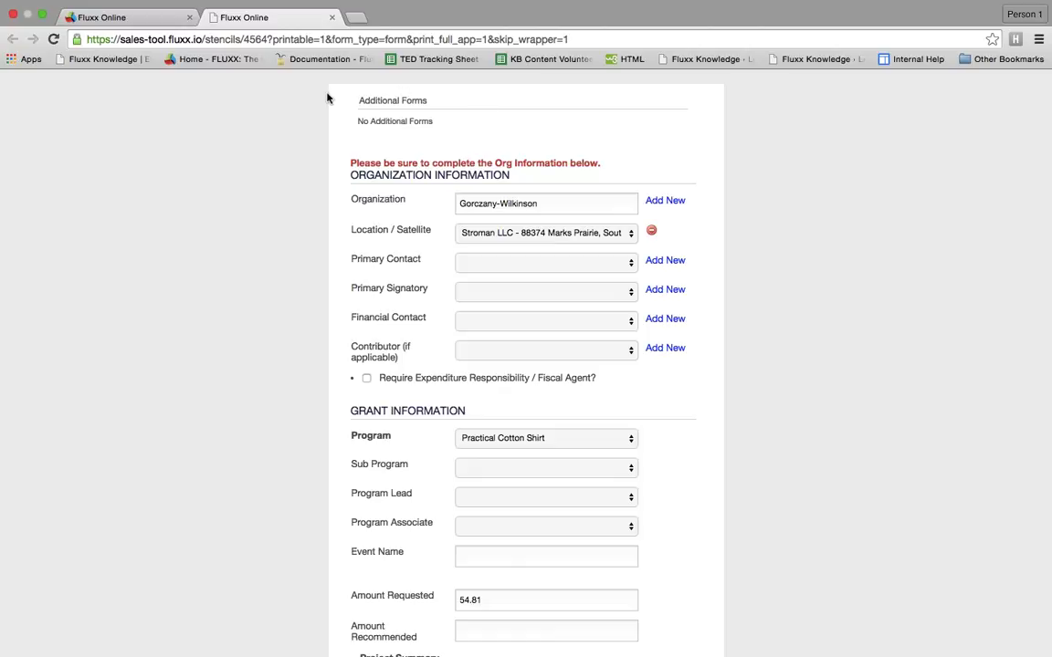
{"action": "left_click", "coordinate": [331, 17]}
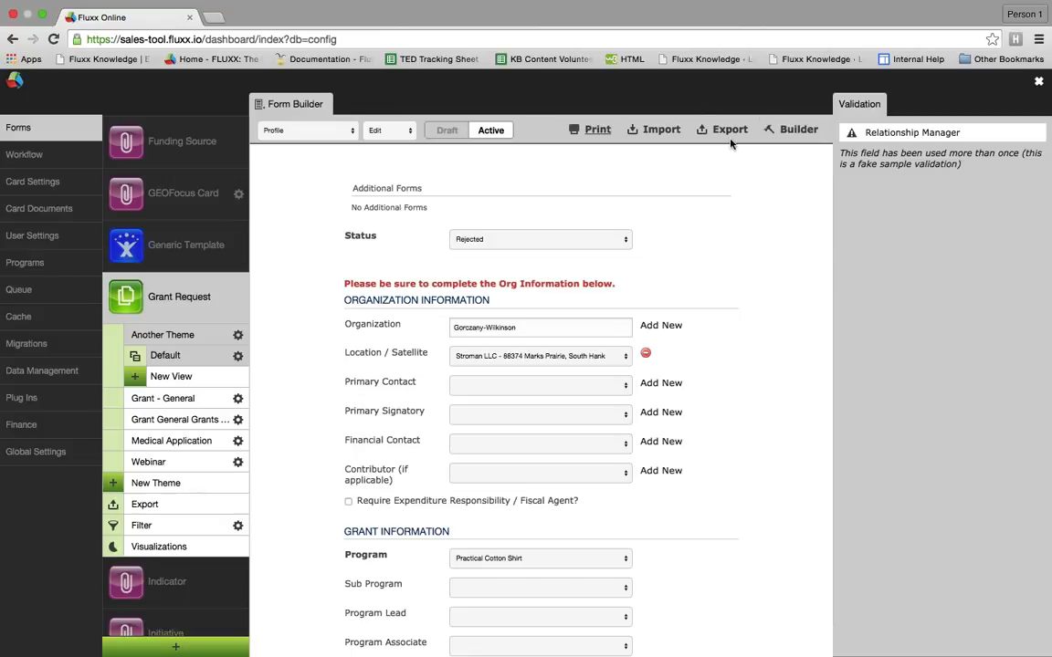
{"action": "left_click", "coordinate": [797, 130]}
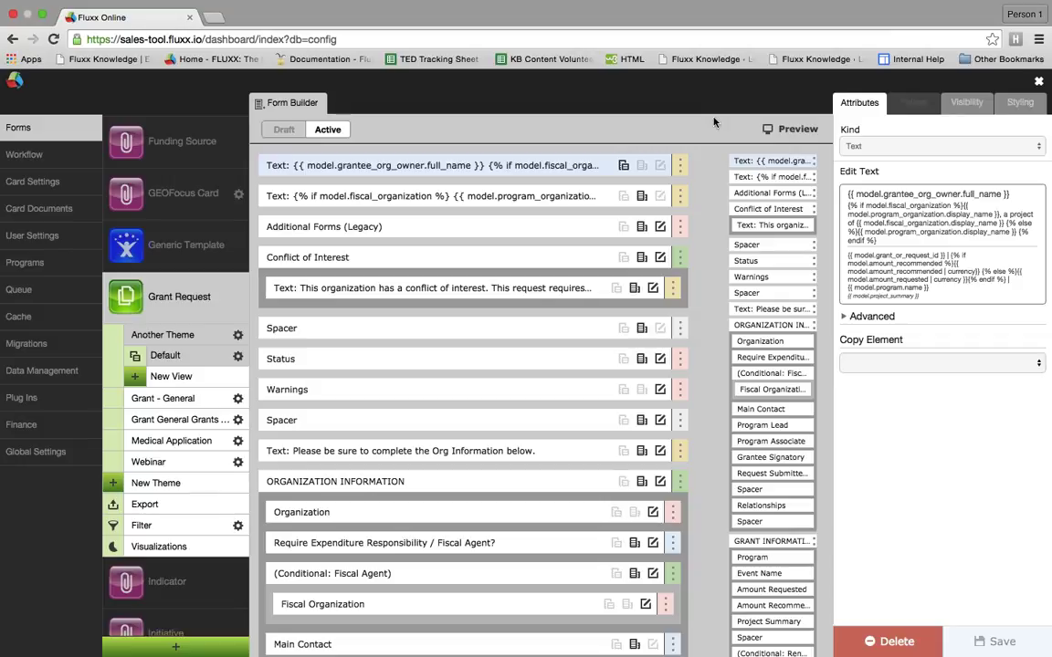
Switch to Keynote to review the Builder Mode - Elements slide, and look through the element list in the Fluxx form builder
{"action": "key", "text": "super+Tab"}
{"action": "key", "text": "Down"}
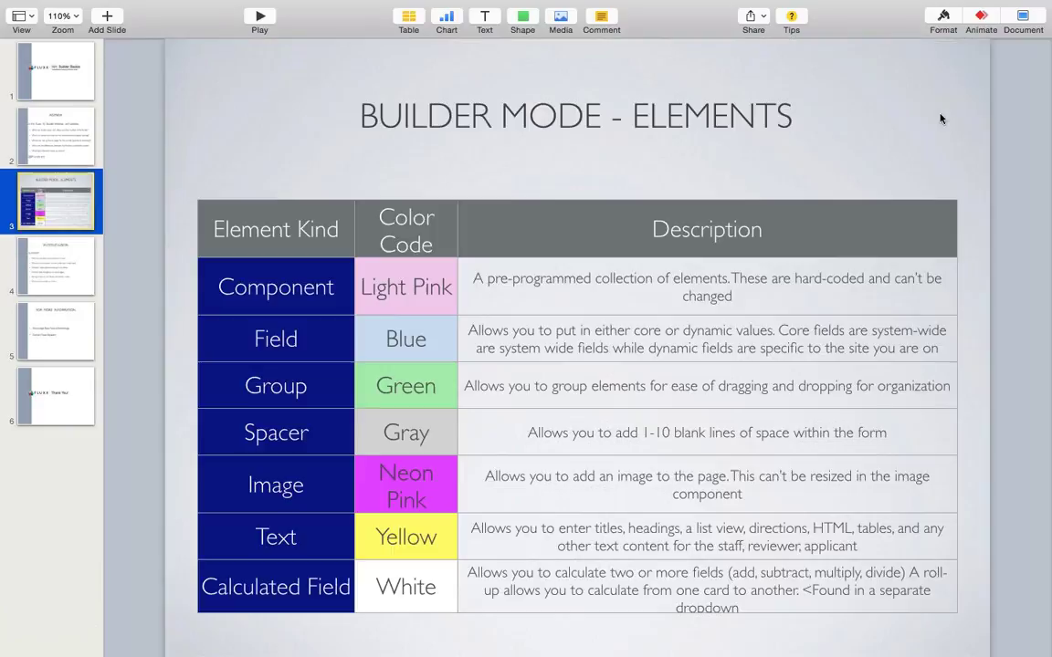
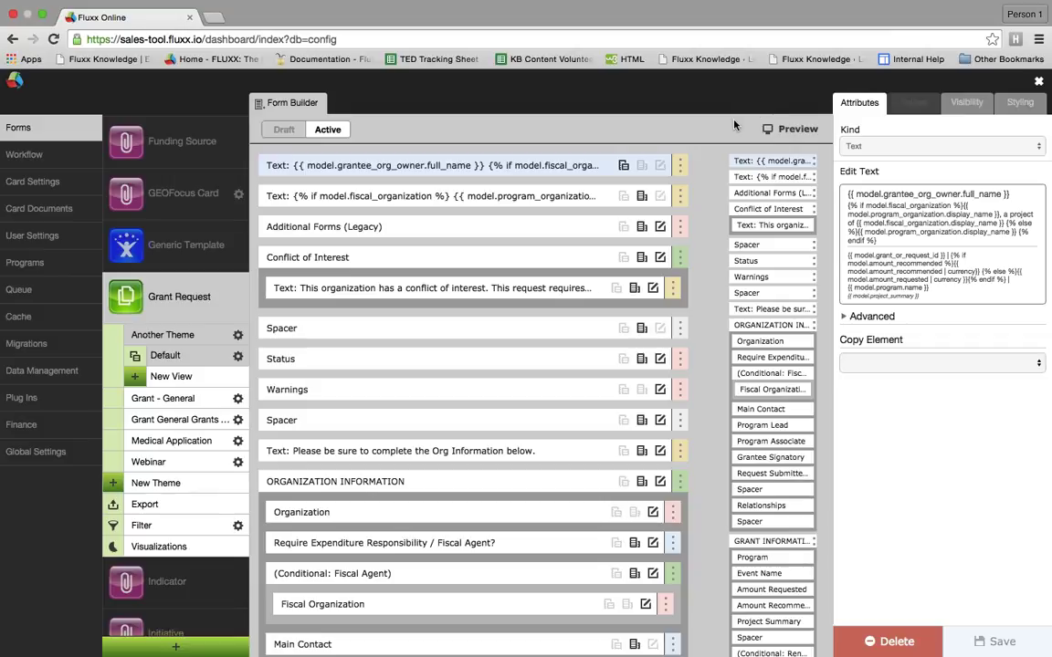
{"action": "scroll", "coordinate": [735, 125], "scroll_direction": "down", "scroll_amount": 10}
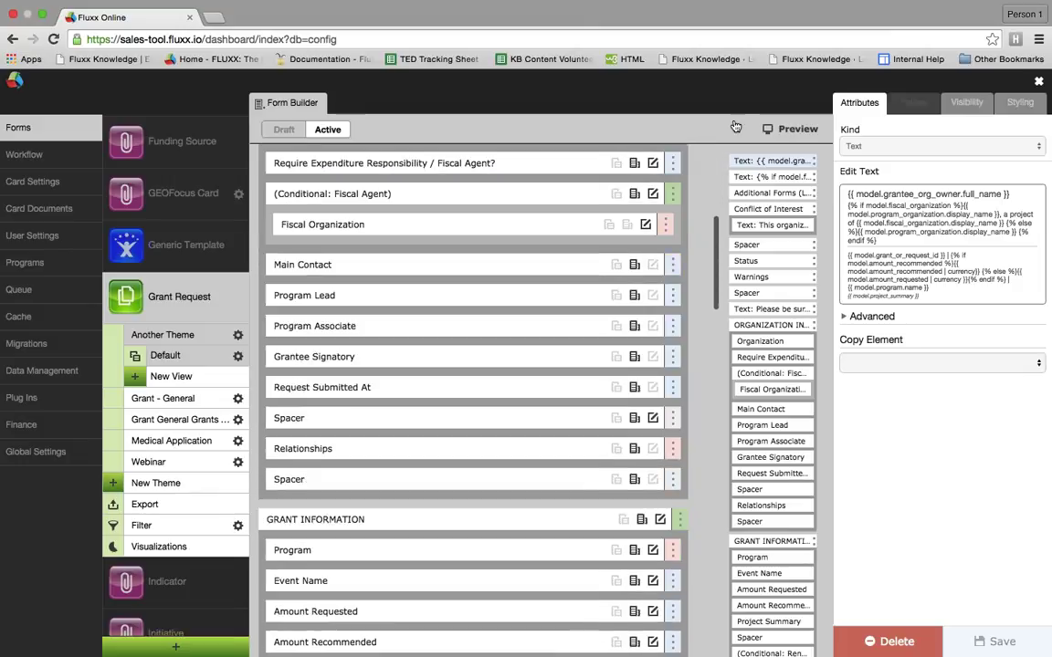
{"action": "scroll", "coordinate": [663, 263], "scroll_direction": "up", "scroll_amount": 10}
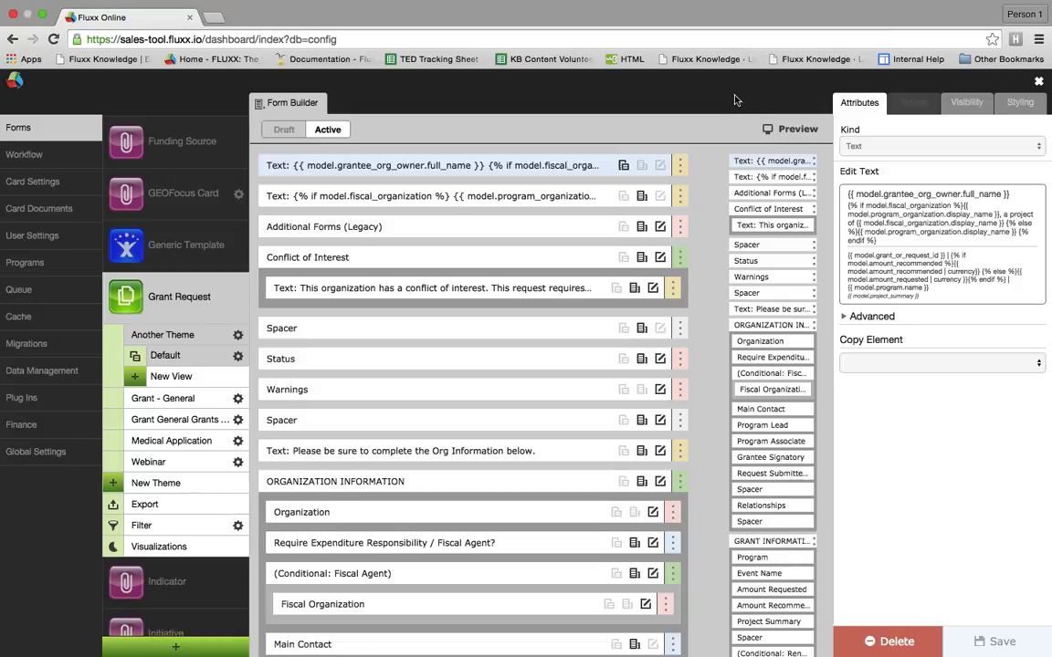
Add a Component element of type Additional Forms (Legacy) above the existing Additional Forms element, and view the available Copy Element sources
{"action": "left_click", "coordinate": [698, 211]}
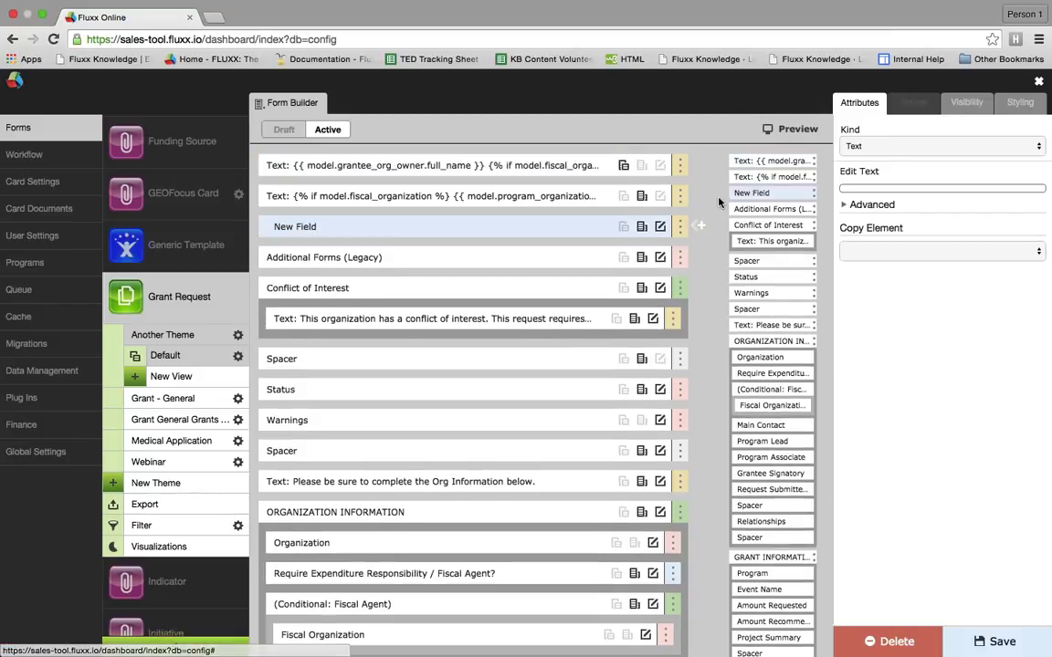
{"action": "left_click", "coordinate": [872, 148]}
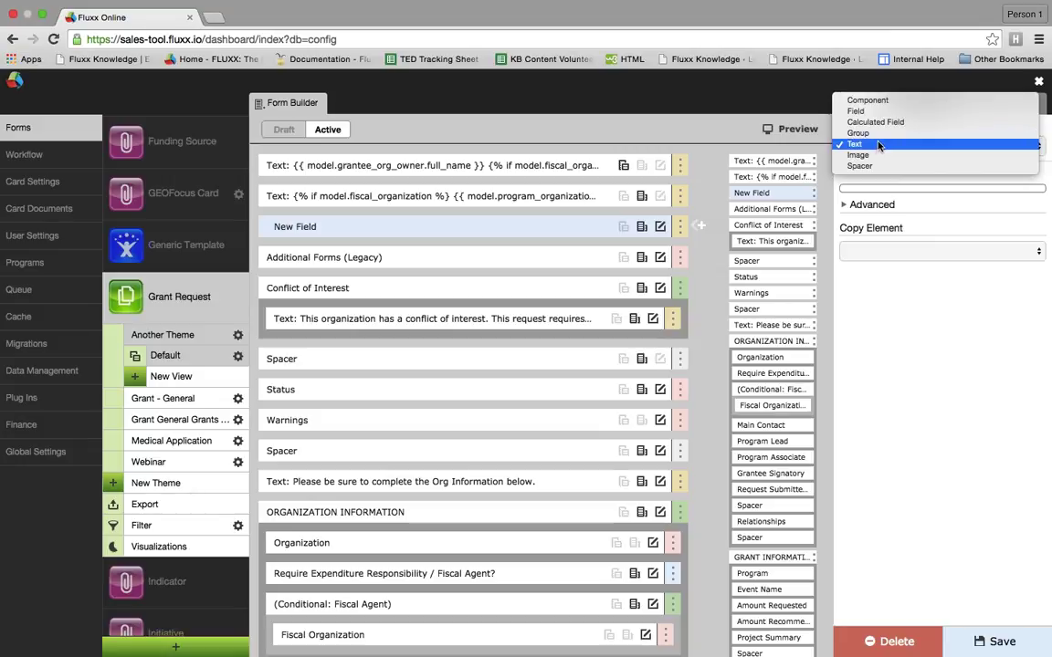
{"action": "left_click", "coordinate": [916, 103]}
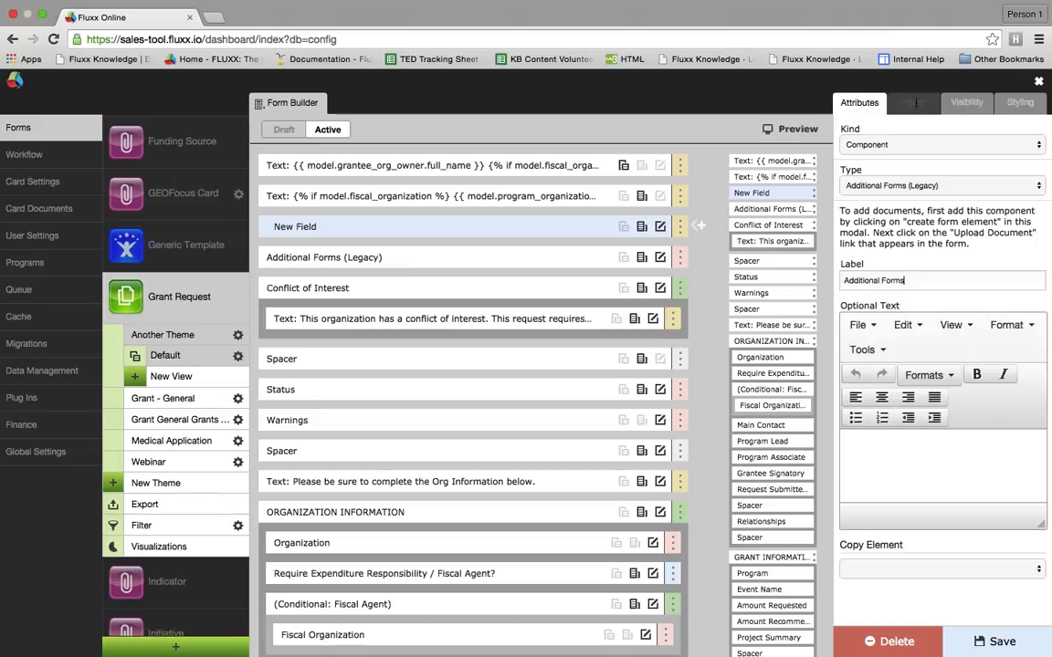
{"action": "left_click", "coordinate": [927, 186]}
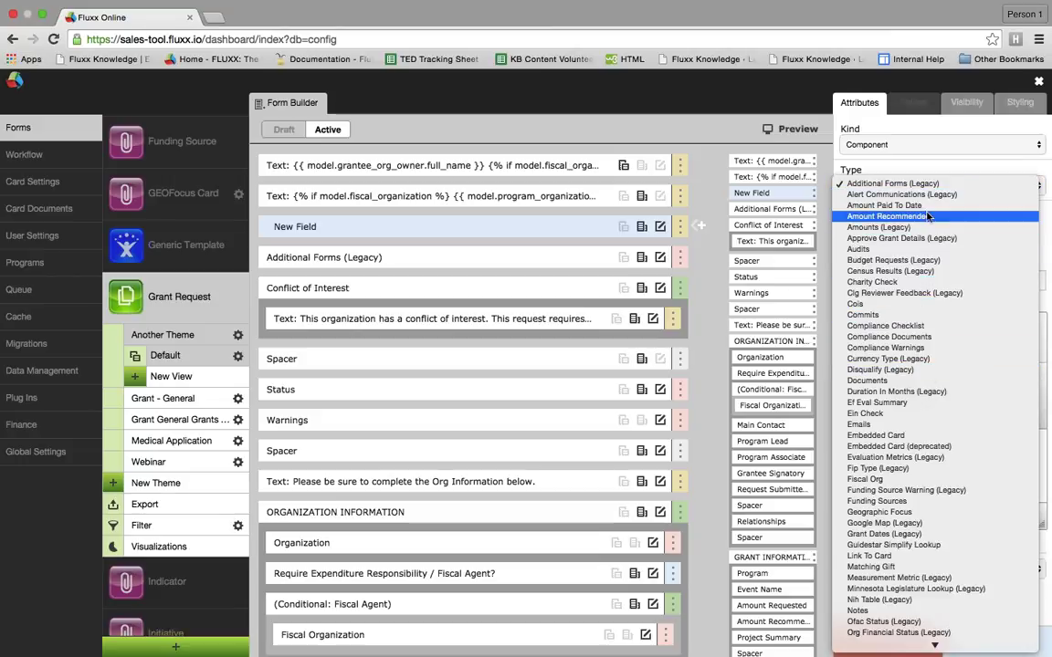
{"action": "left_click", "coordinate": [922, 182]}
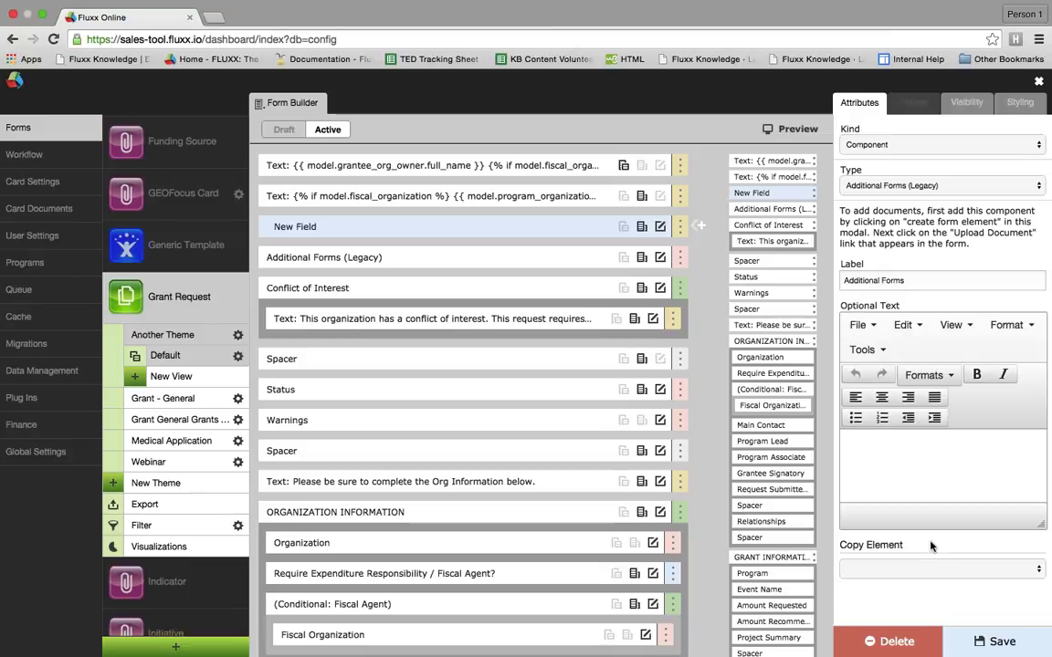
{"action": "left_click", "coordinate": [940, 568]}
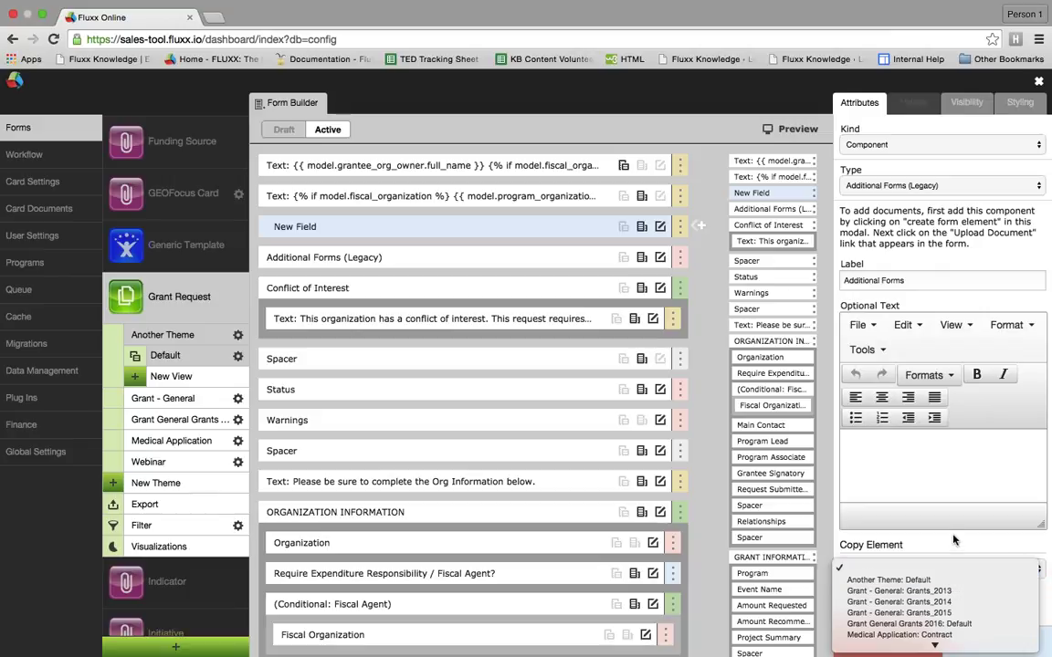
{"action": "left_click", "coordinate": [950, 556]}
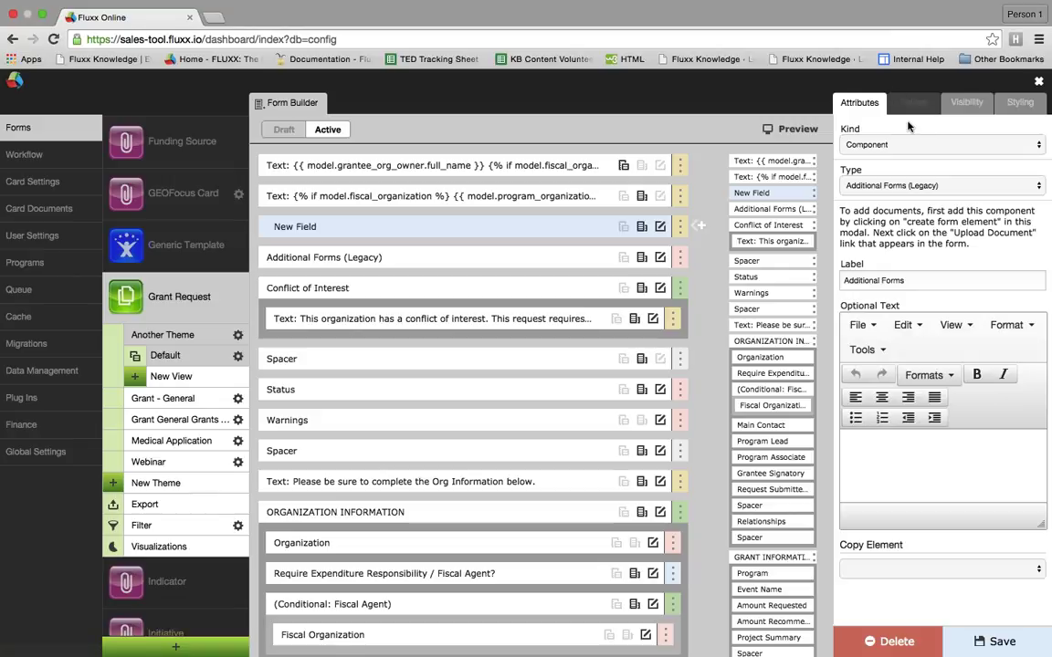
Restrict the new element's visibility to the Draft state and the Employee role, and review its read-only states and condition options
{"action": "left_click", "coordinate": [965, 104]}
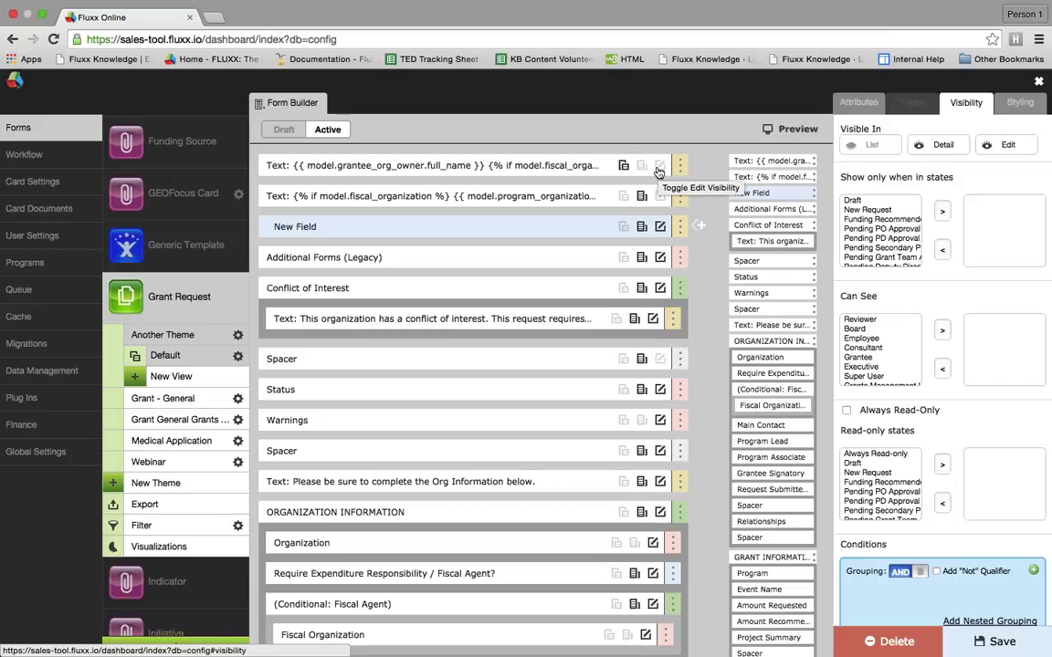
{"action": "left_click", "coordinate": [881, 201]}
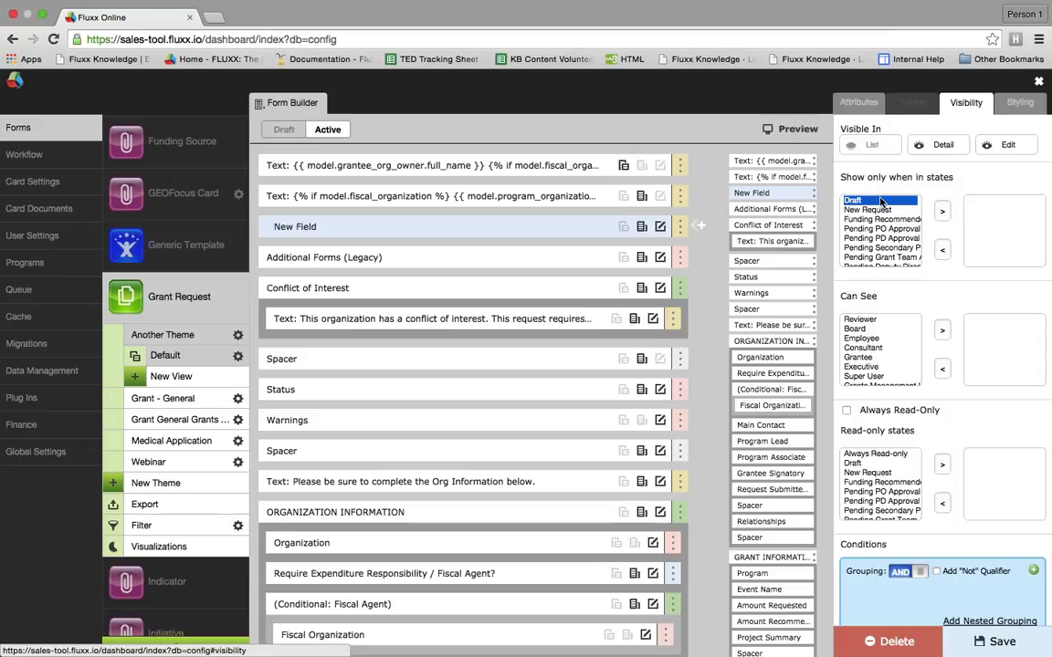
{"action": "left_click", "coordinate": [943, 212]}
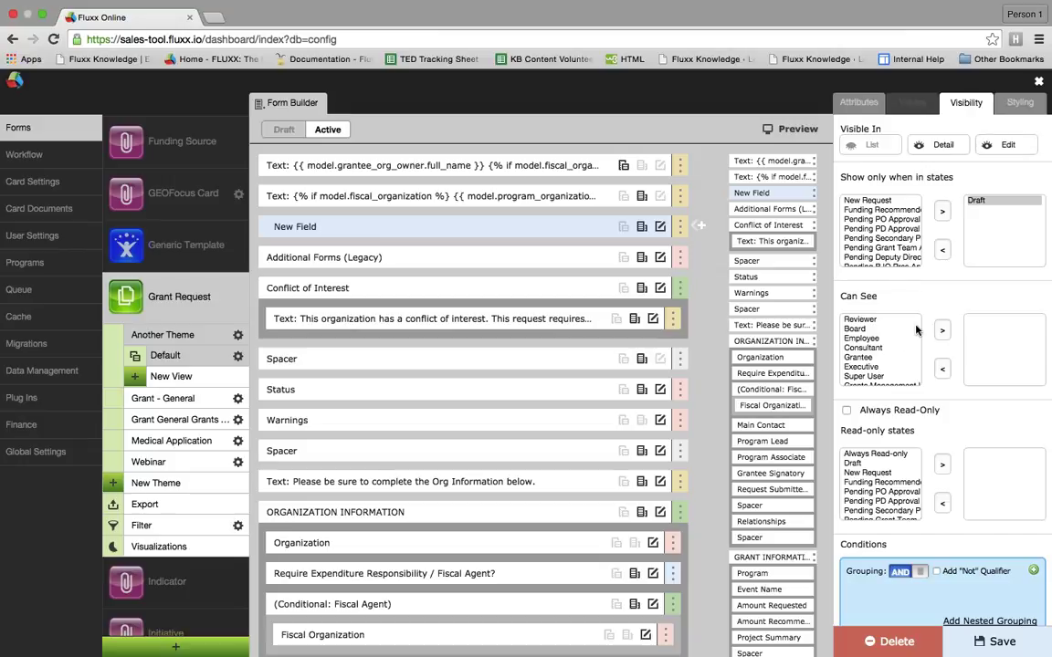
{"action": "left_click", "coordinate": [874, 338]}
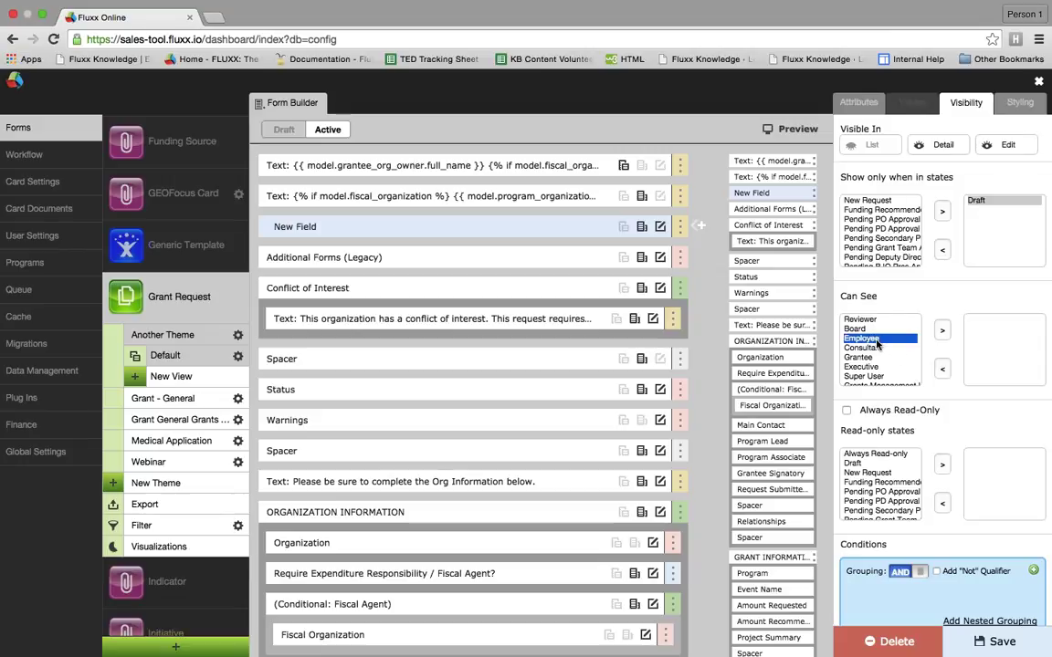
{"action": "left_click", "coordinate": [941, 332]}
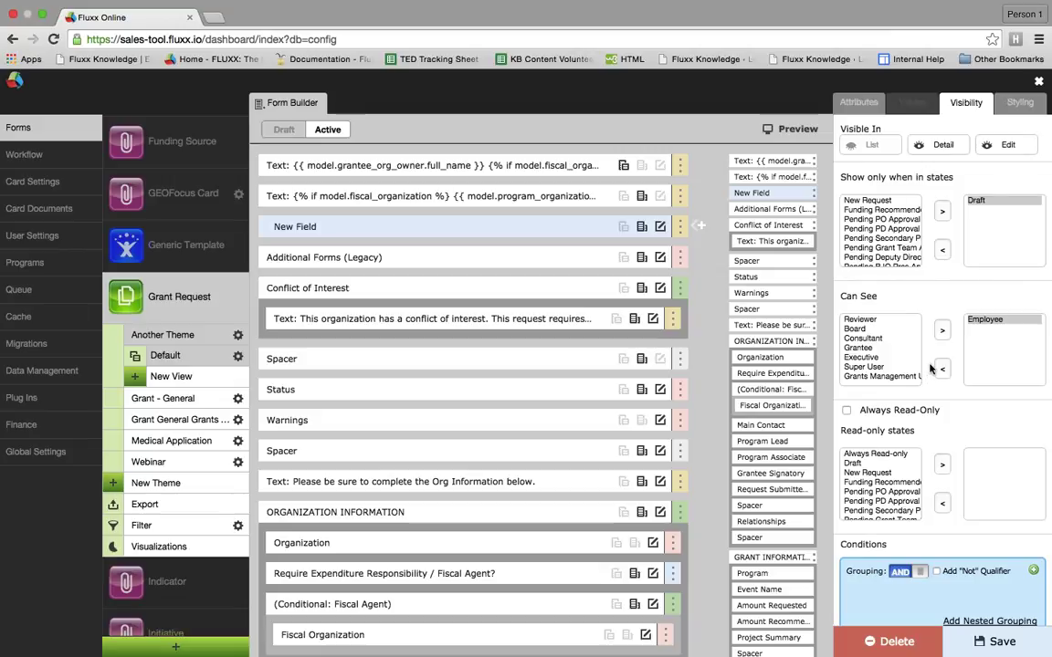
{"action": "scroll", "coordinate": [931, 368], "scroll_direction": "down", "scroll_amount": 2}
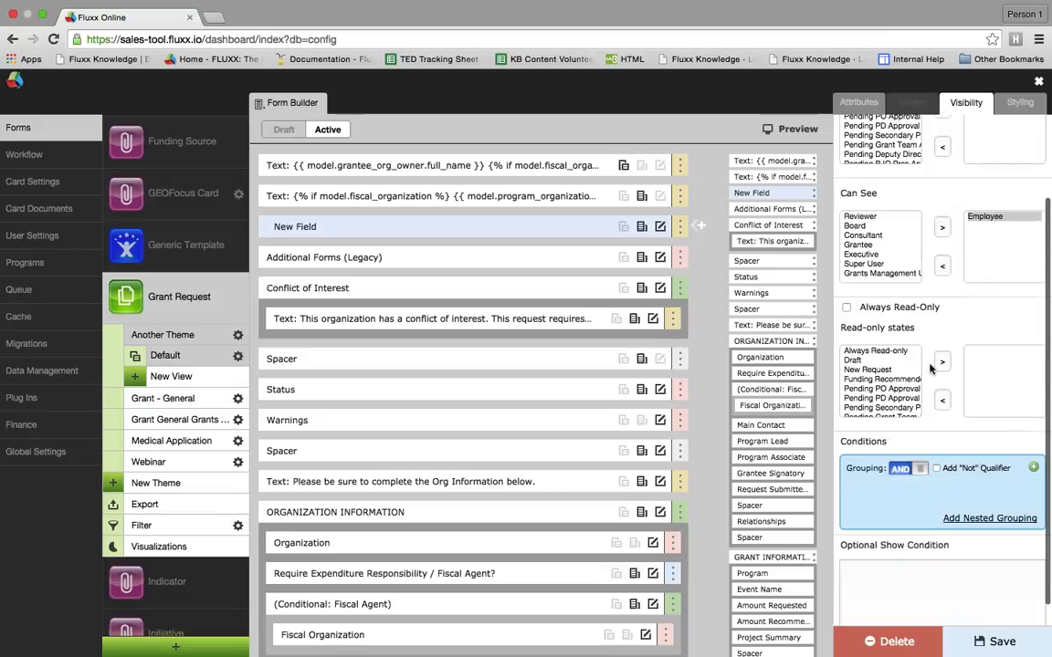
{"action": "scroll", "coordinate": [931, 368], "scroll_direction": "down", "scroll_amount": 1}
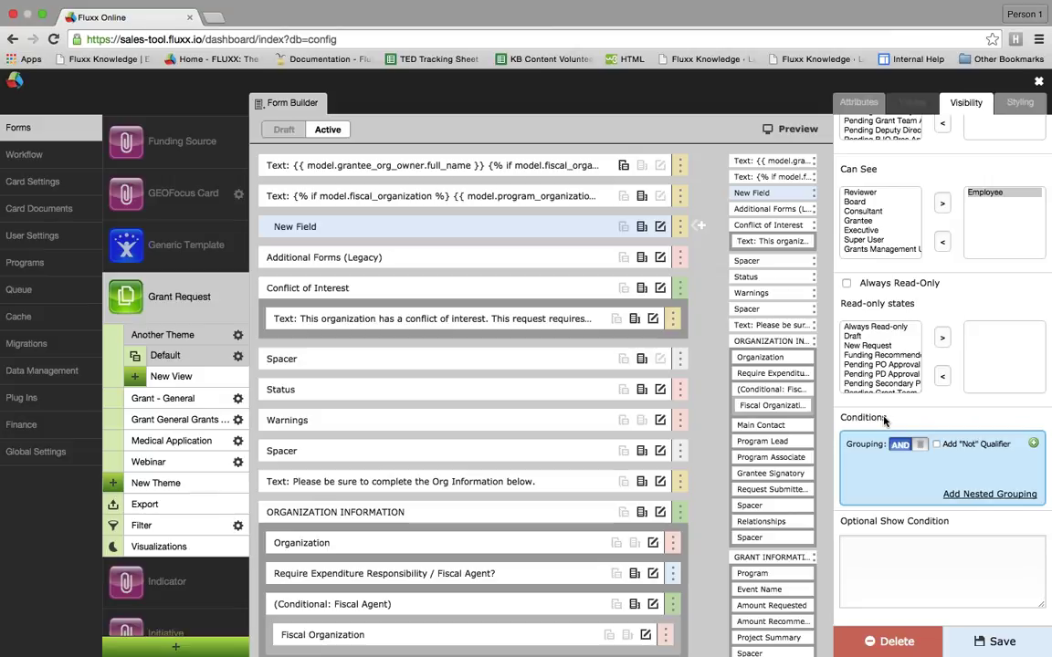
Examine the new element's styling options: margins, padding, border, width, alignment choices, color and background color
{"action": "left_click", "coordinate": [1020, 102]}
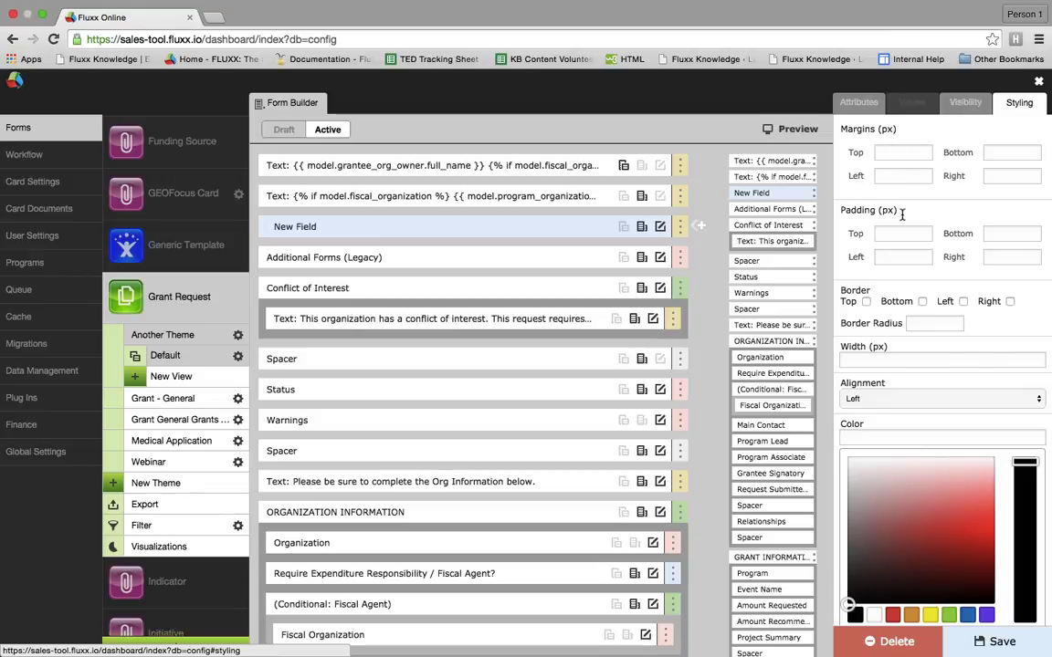
{"action": "scroll", "coordinate": [901, 218], "scroll_direction": "down", "scroll_amount": 1}
{"action": "scroll", "coordinate": [902, 218], "scroll_direction": "down", "scroll_amount": 4}
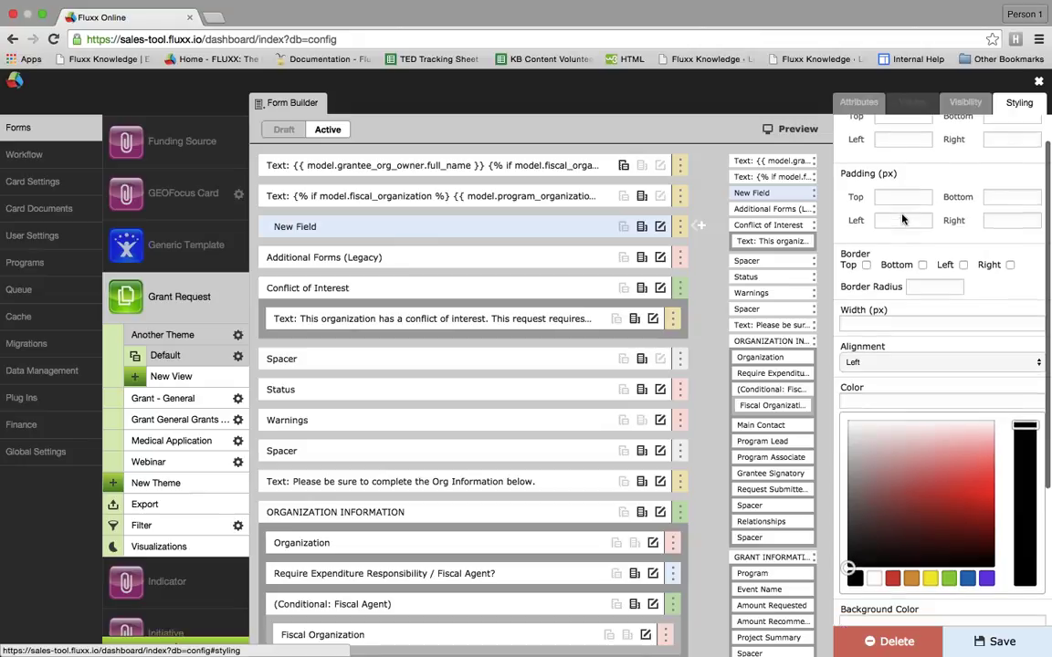
{"action": "scroll", "coordinate": [874, 249], "scroll_direction": "down", "scroll_amount": 1}
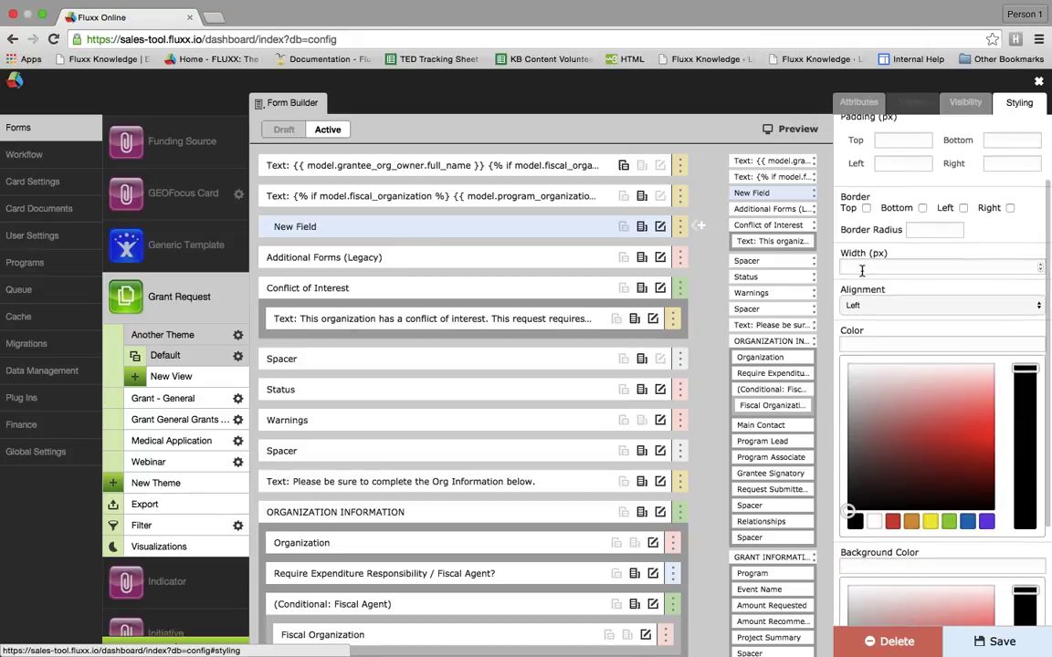
{"action": "scroll", "coordinate": [861, 272], "scroll_direction": "down", "scroll_amount": 1}
{"action": "scroll", "coordinate": [862, 272], "scroll_direction": "down", "scroll_amount": 2}
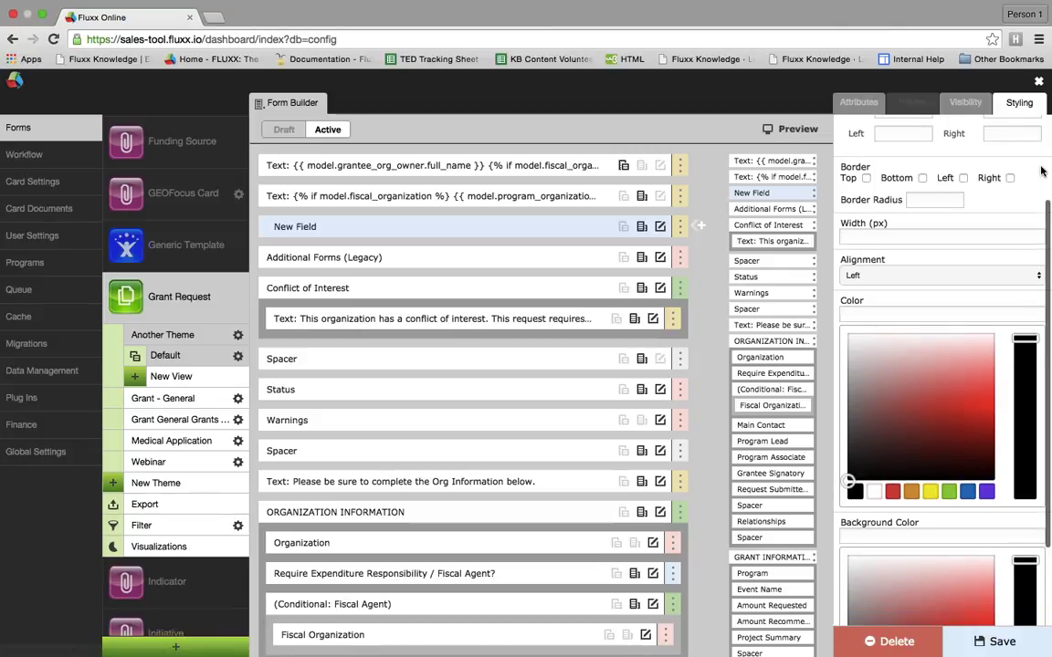
{"action": "left_click", "coordinate": [858, 275]}
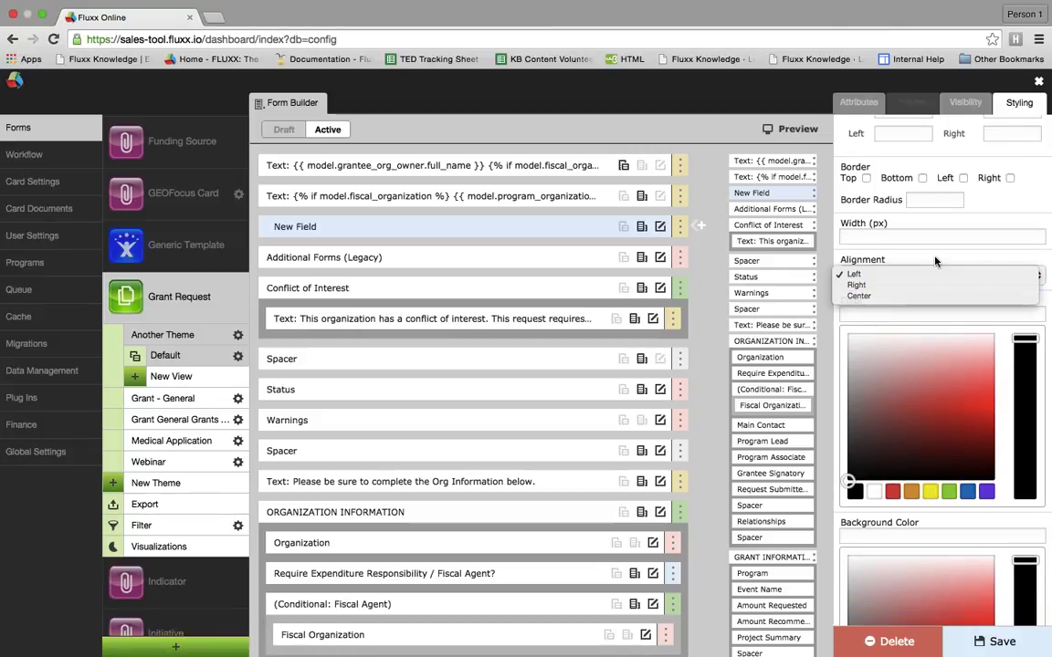
{"action": "left_click", "coordinate": [938, 261]}
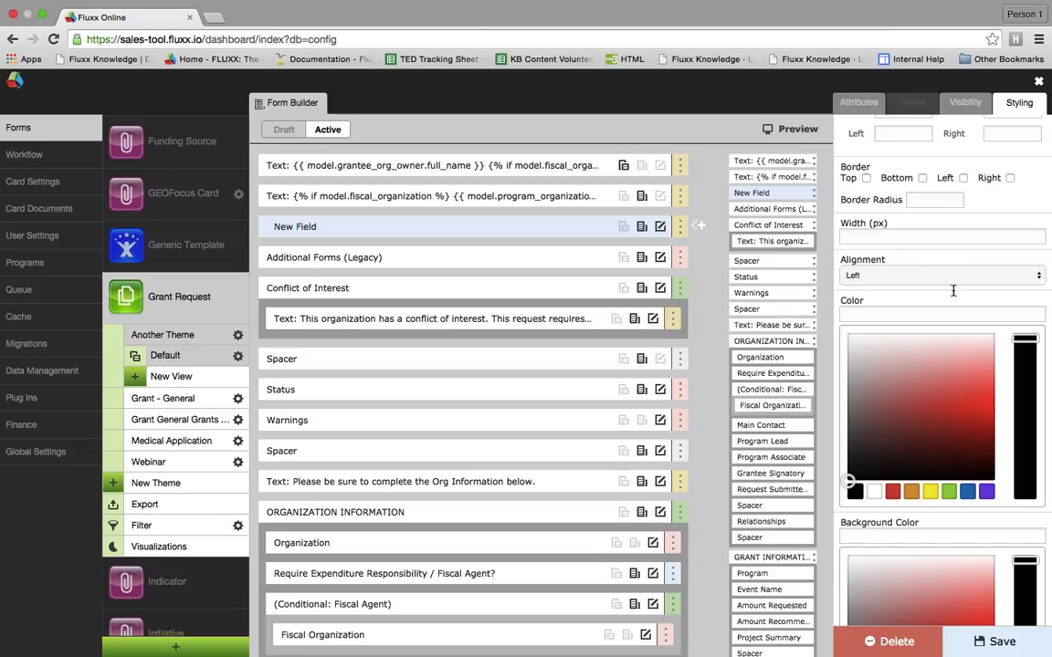
{"action": "scroll", "coordinate": [952, 290], "scroll_direction": "down", "scroll_amount": 3}
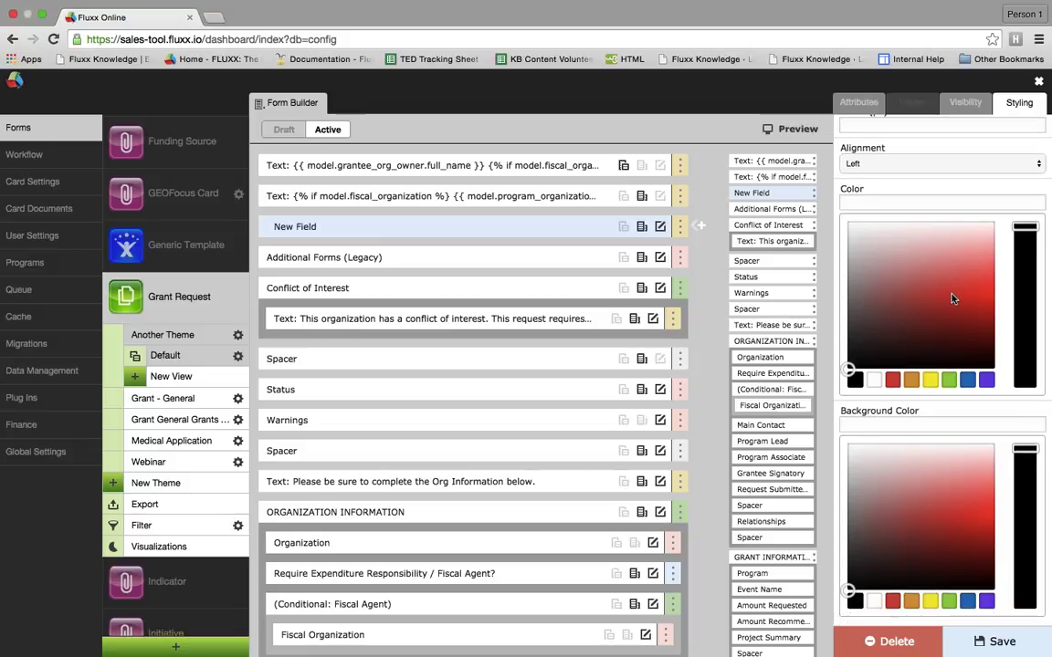
{"action": "scroll", "coordinate": [910, 236], "scroll_direction": "up", "scroll_amount": 3}
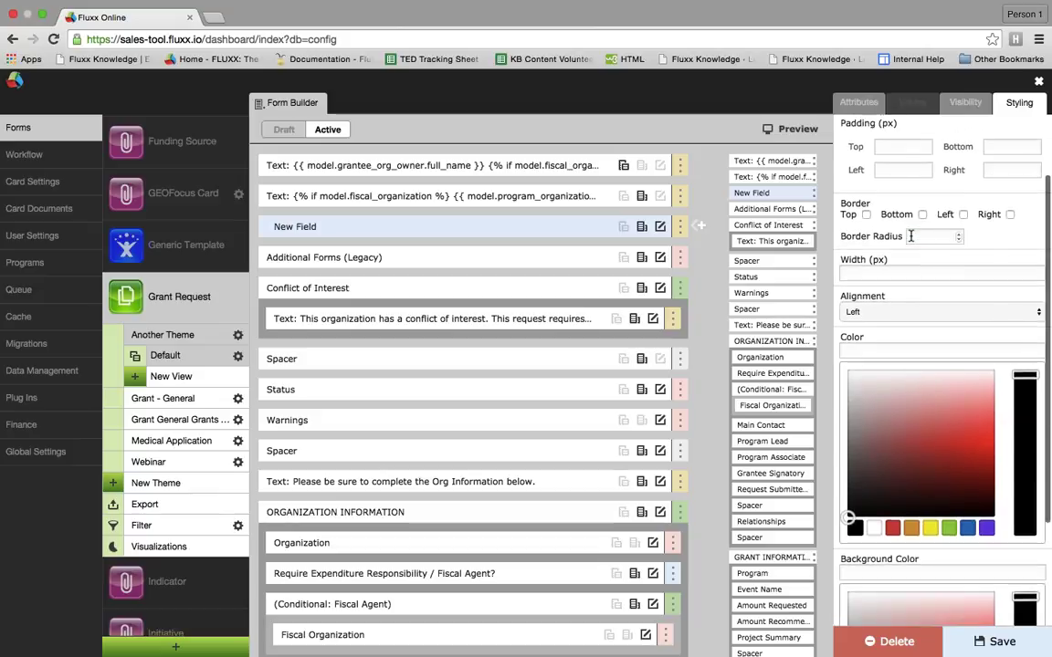
{"action": "scroll", "coordinate": [910, 219], "scroll_direction": "up", "scroll_amount": 2}
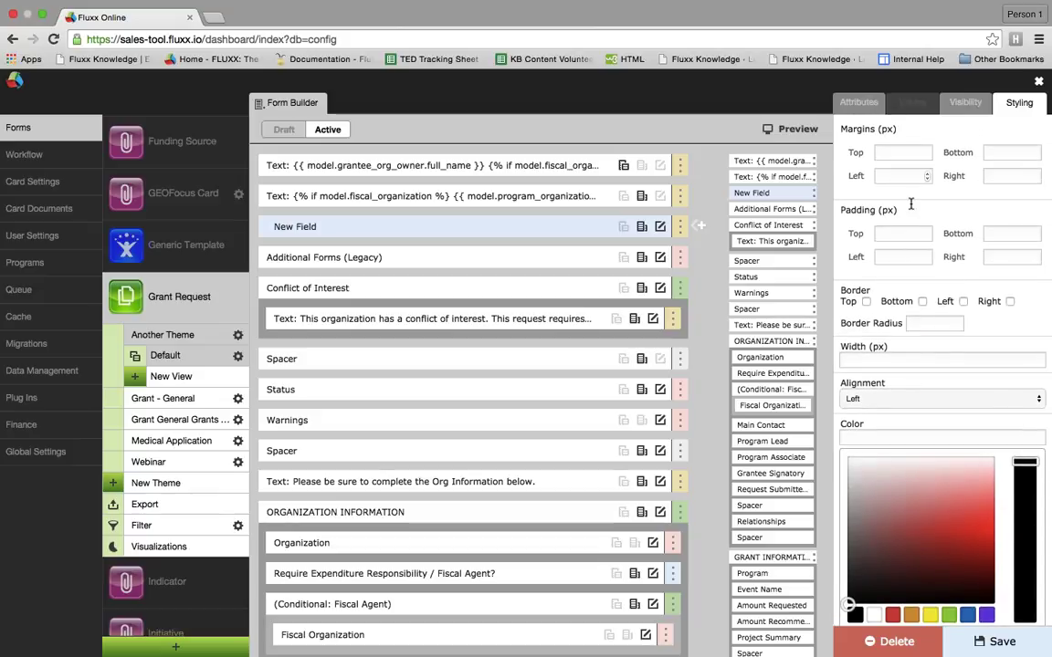
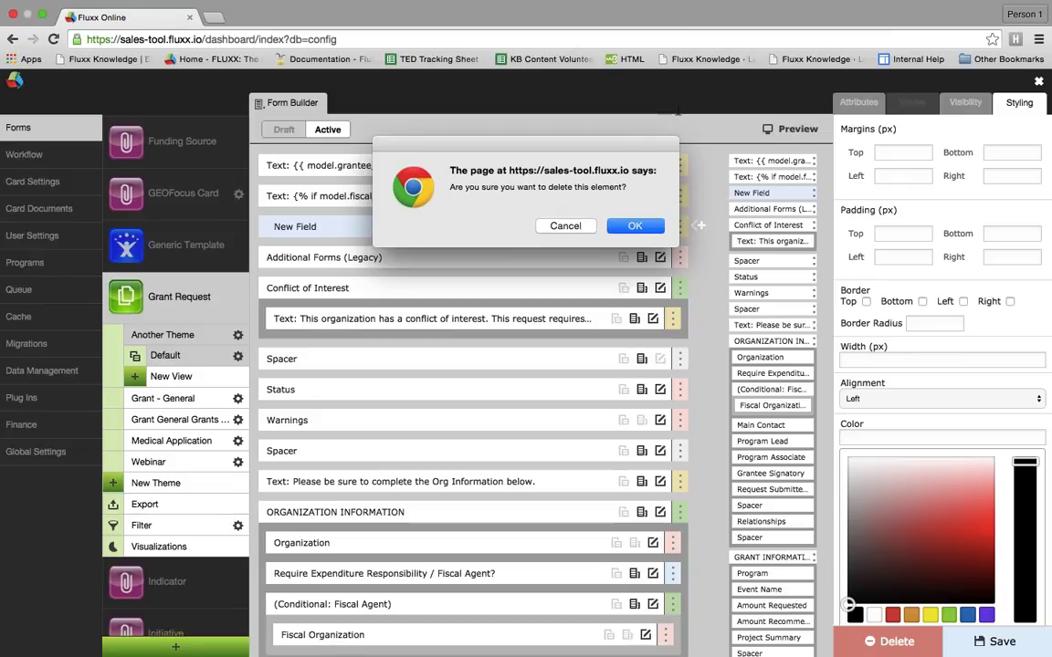
Cancel the deletion of the new Additional Forms (Legacy) element, save it, and return to its attributes
{"action": "left_click", "coordinate": [573, 229]}
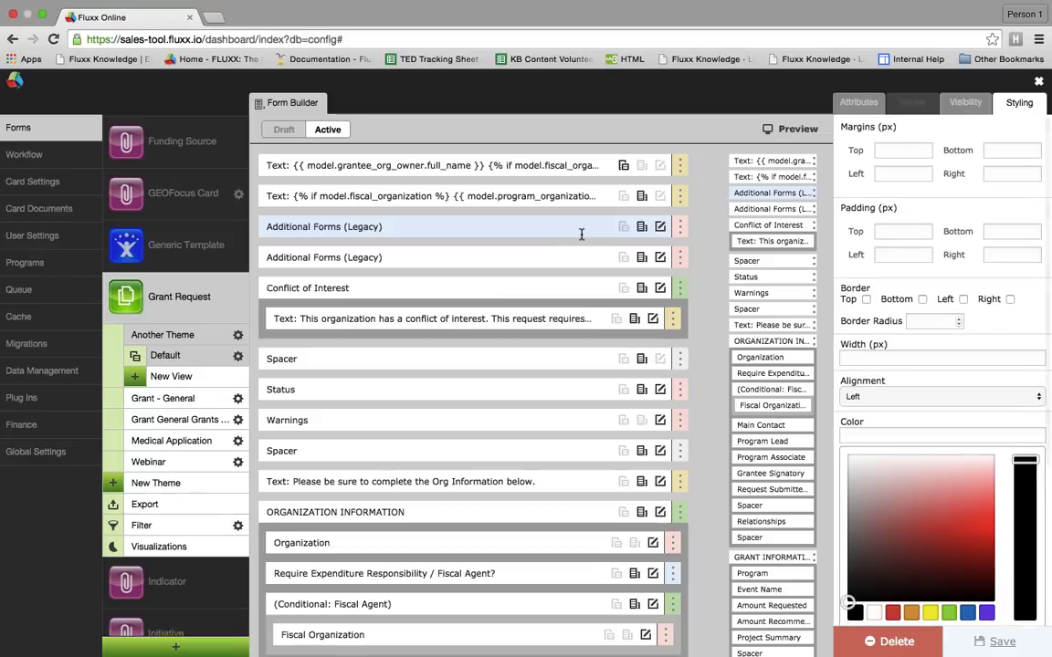
{"action": "left_click", "coordinate": [859, 102]}
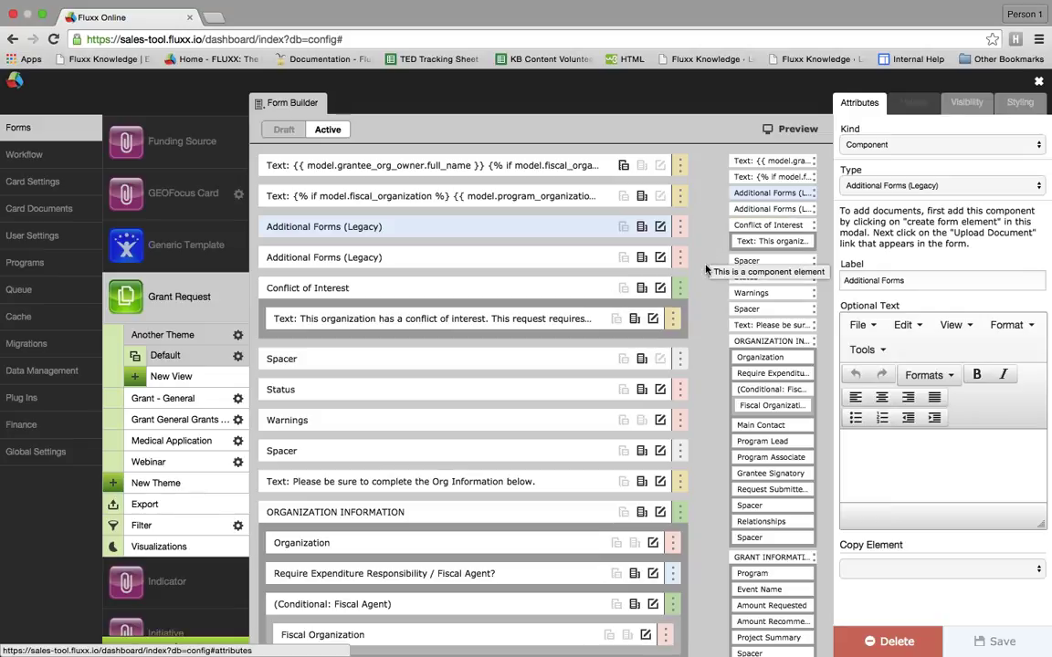
Review the Default view's visibility and user profile settings, and the new Additional Forms element's visibility settings
{"action": "left_click", "coordinate": [238, 356]}
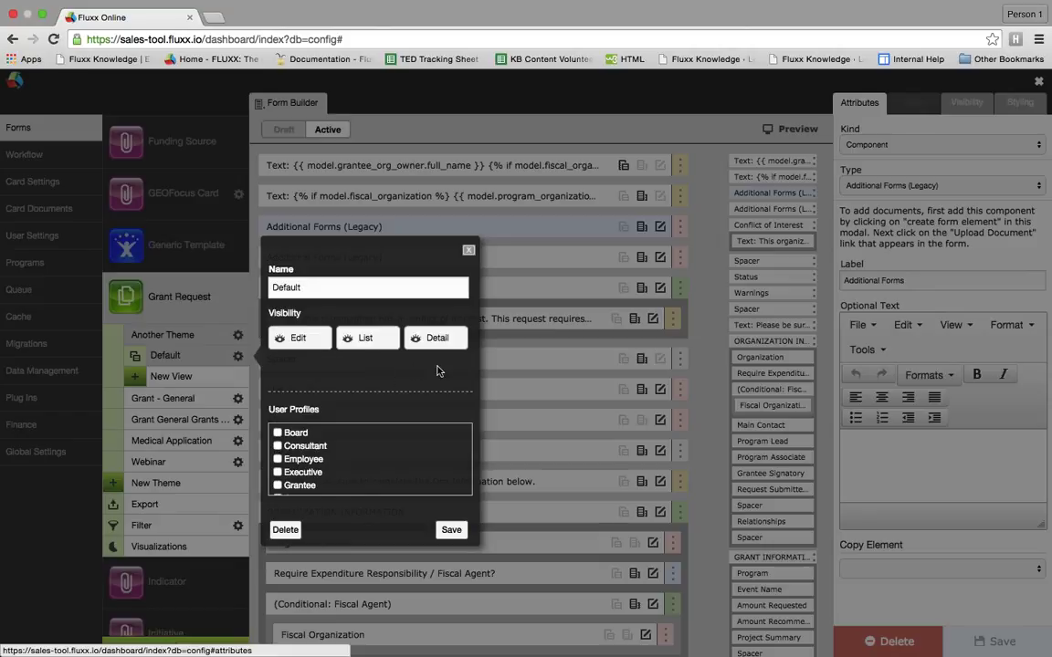
{"action": "left_click", "coordinate": [468, 250]}
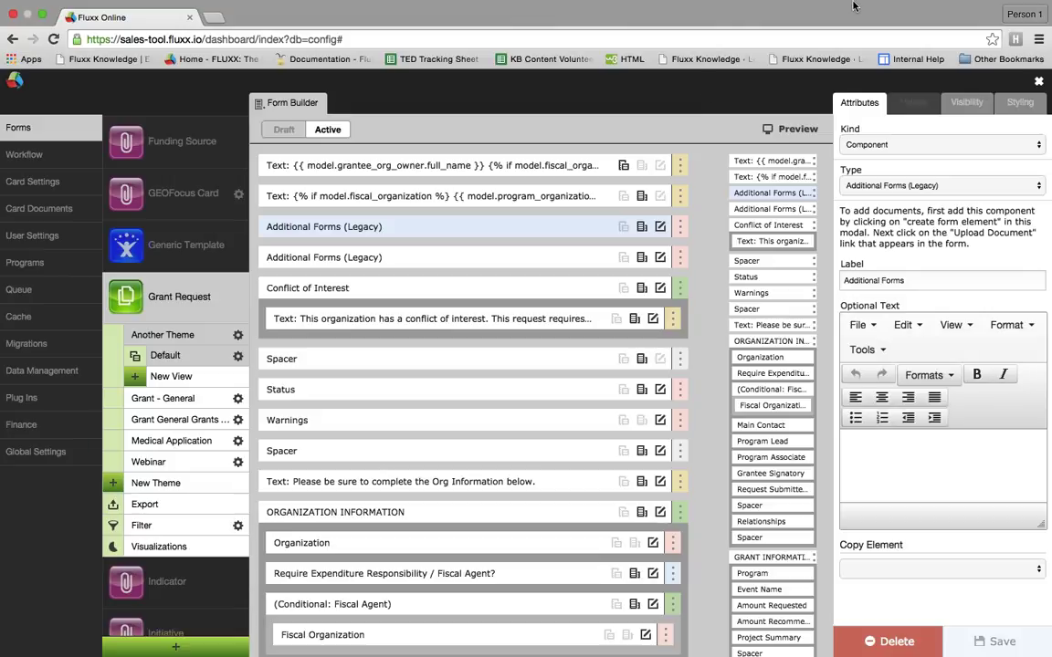
{"action": "left_click", "coordinate": [964, 102]}
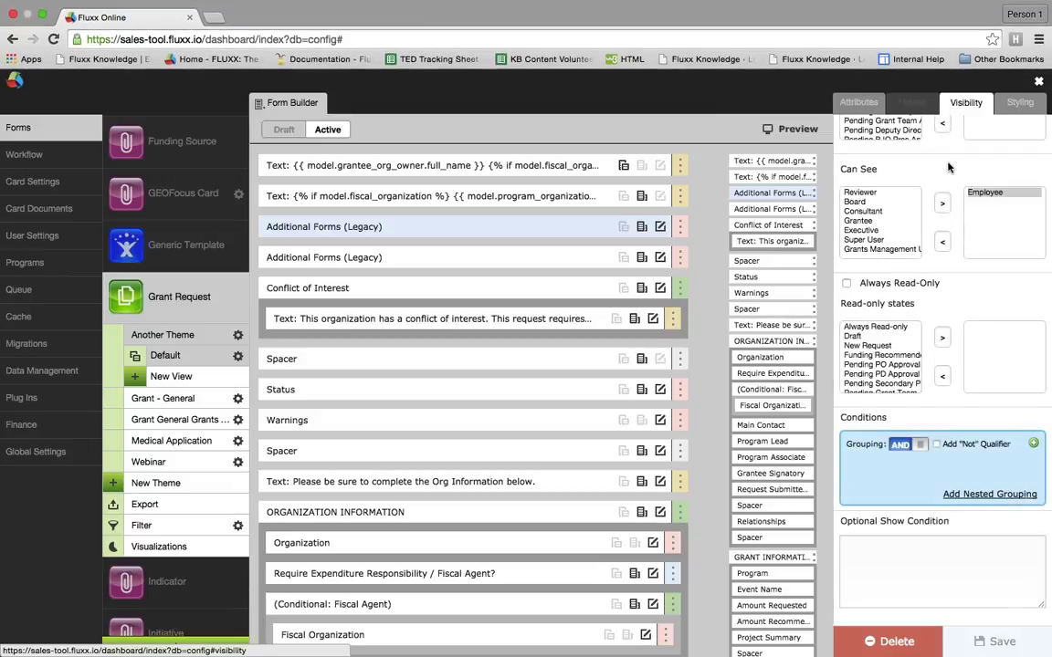
{"action": "scroll", "coordinate": [948, 167], "scroll_direction": "up", "scroll_amount": 1}
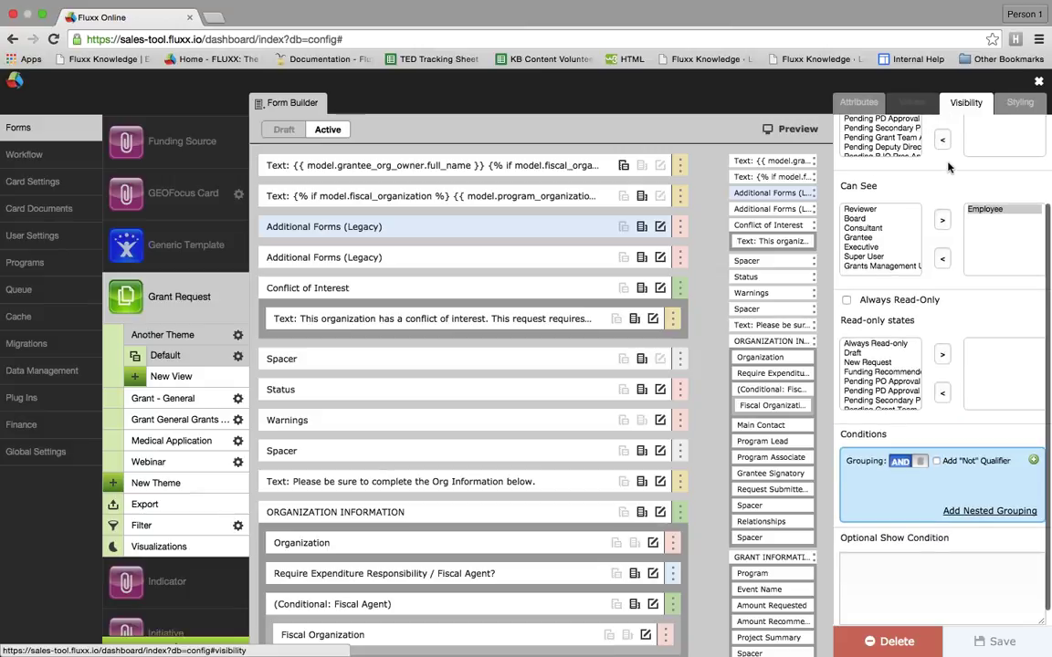
{"action": "scroll", "coordinate": [947, 167], "scroll_direction": "up", "scroll_amount": 3}
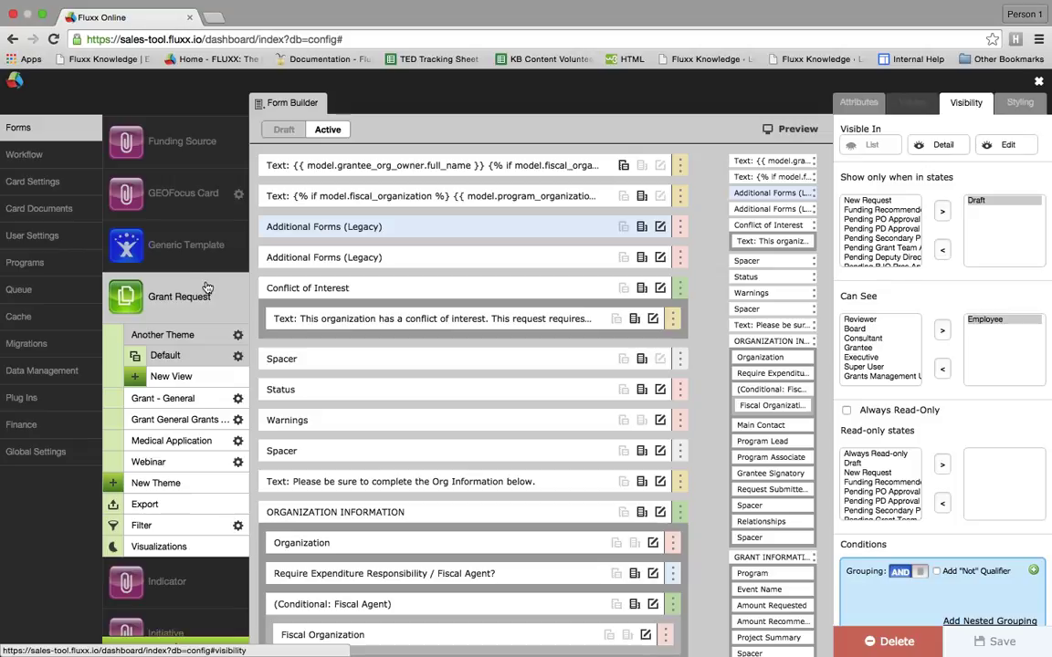
Examine the settings of Another Theme and its deletion confirmation without deleting the theme
{"action": "left_click", "coordinate": [238, 336]}
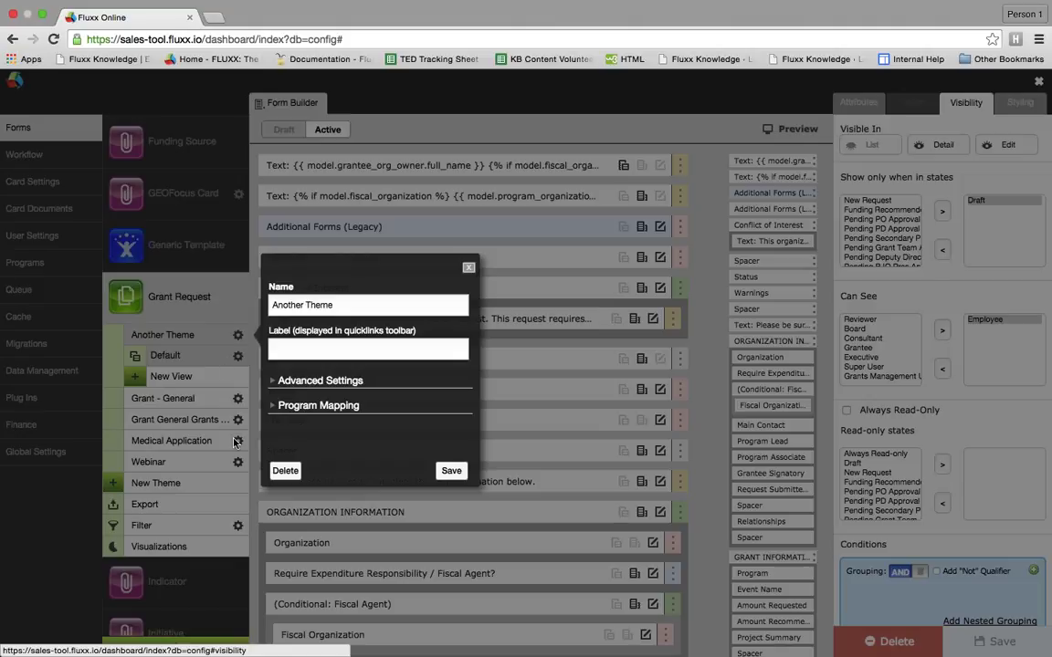
{"action": "left_click", "coordinate": [290, 471]}
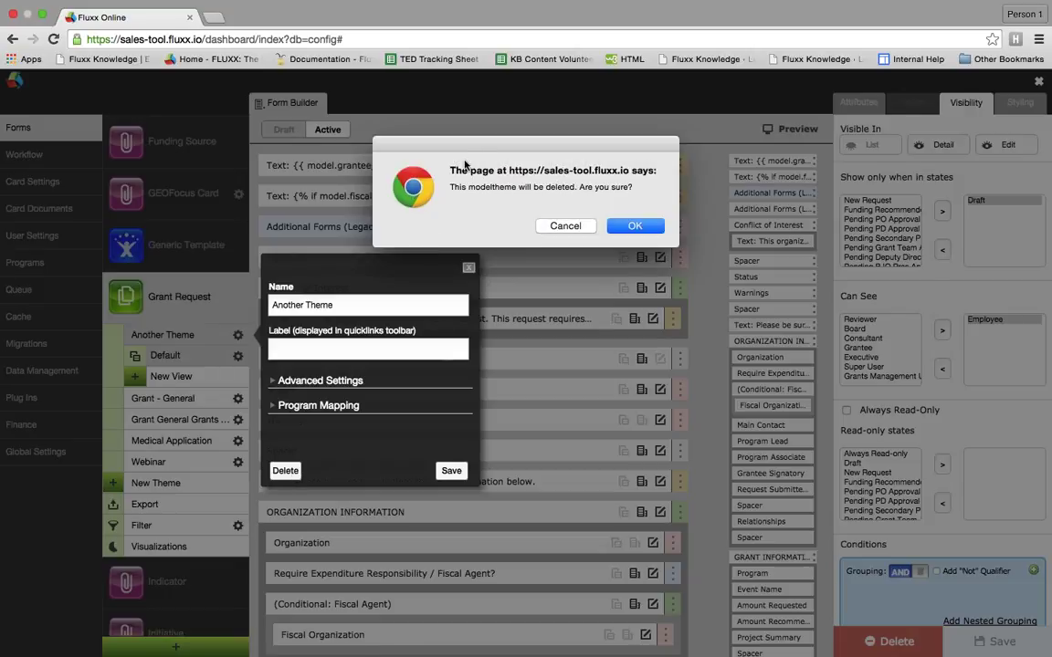
{"action": "left_click", "coordinate": [550, 227]}
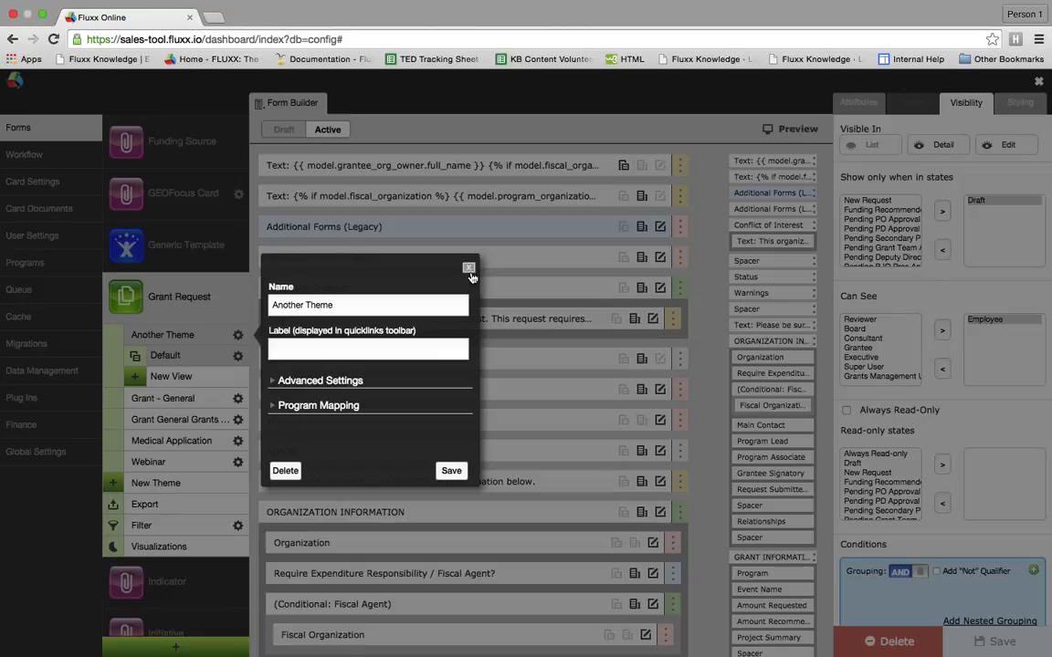
{"action": "left_click", "coordinate": [426, 250]}
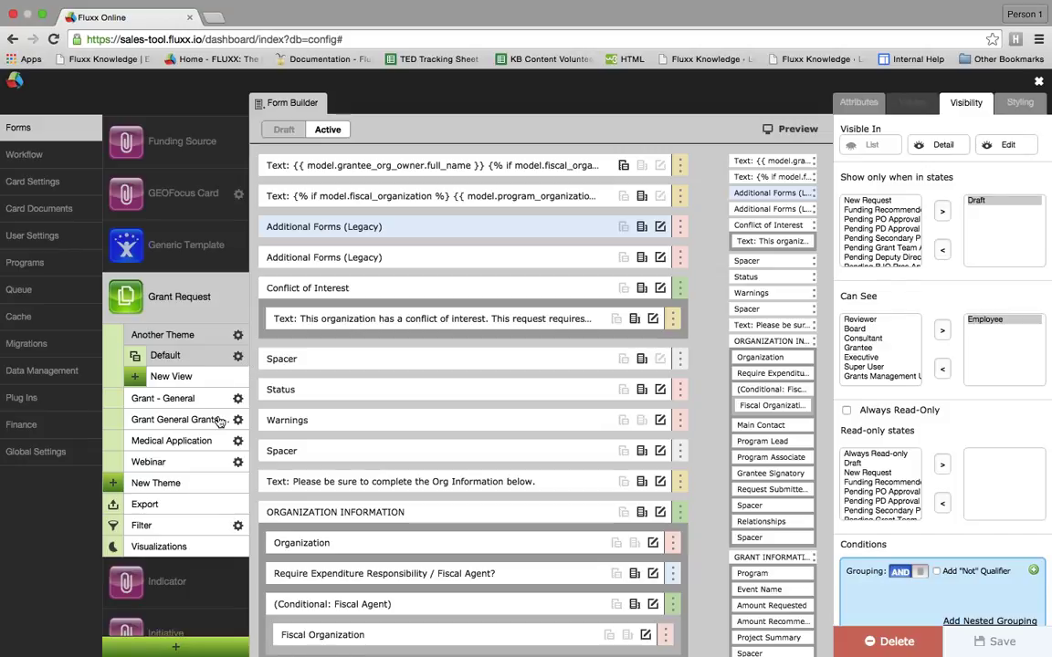
Review the new theme options for Grant Request, including the existing views available for cloning, without creating a theme
{"action": "left_click", "coordinate": [200, 484]}
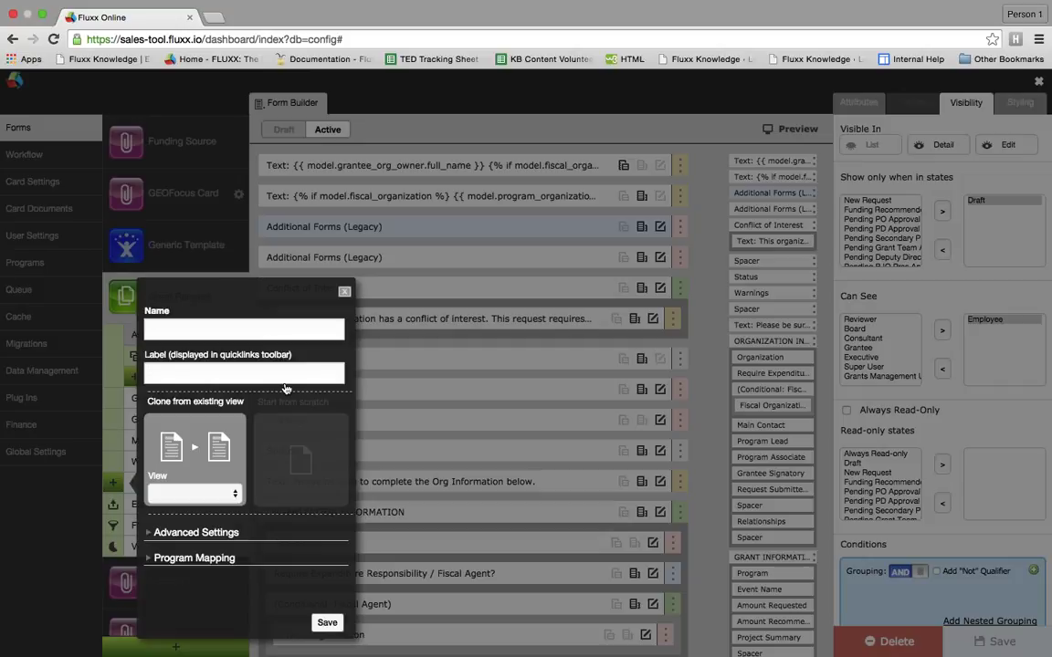
{"action": "left_click", "coordinate": [202, 493]}
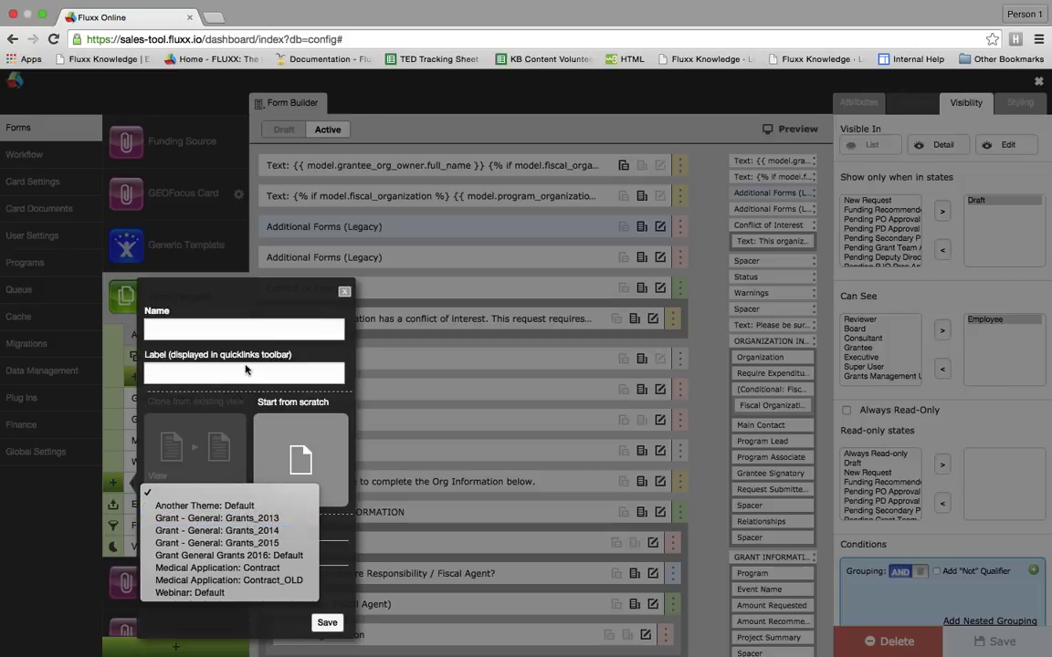
{"action": "left_click", "coordinate": [239, 402]}
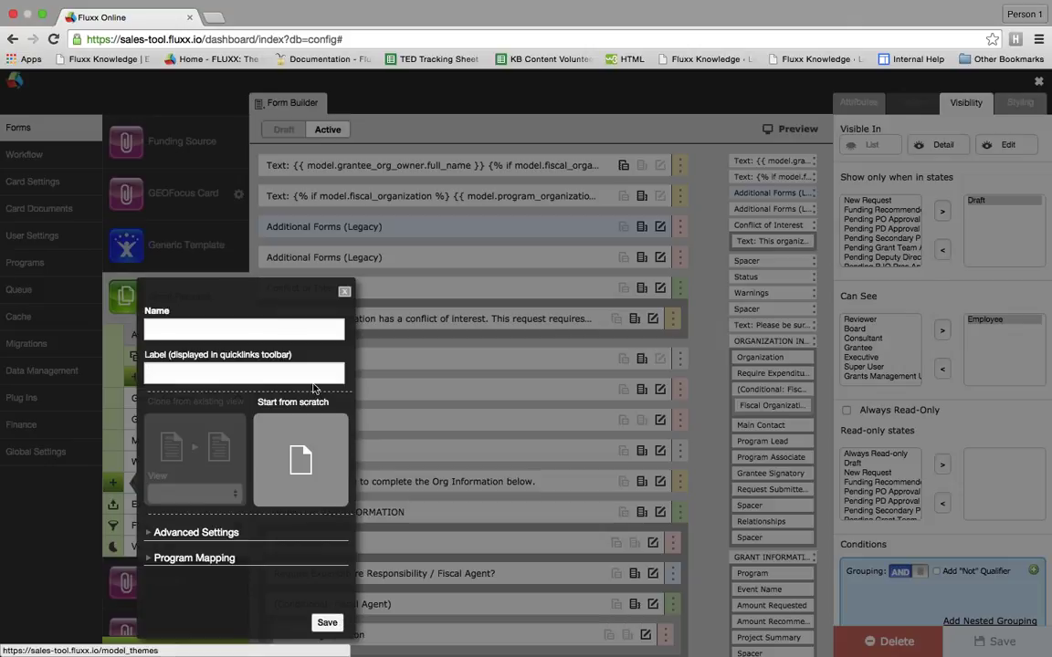
{"action": "left_click", "coordinate": [344, 291]}
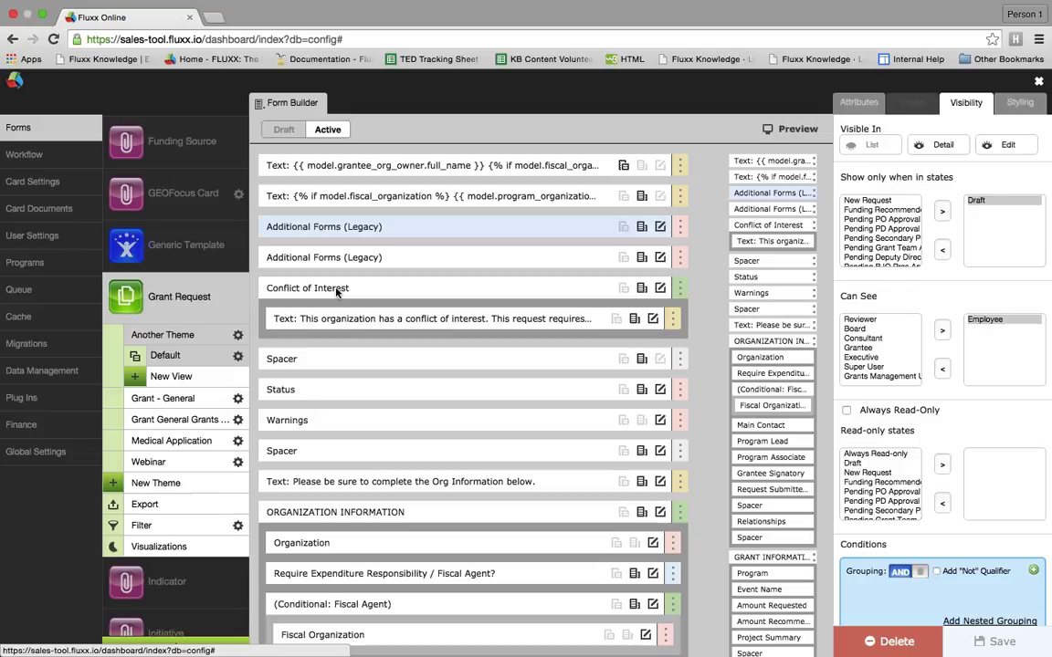
View the card documents configuration for Activities and look at its document types
{"action": "left_click", "coordinate": [77, 212]}
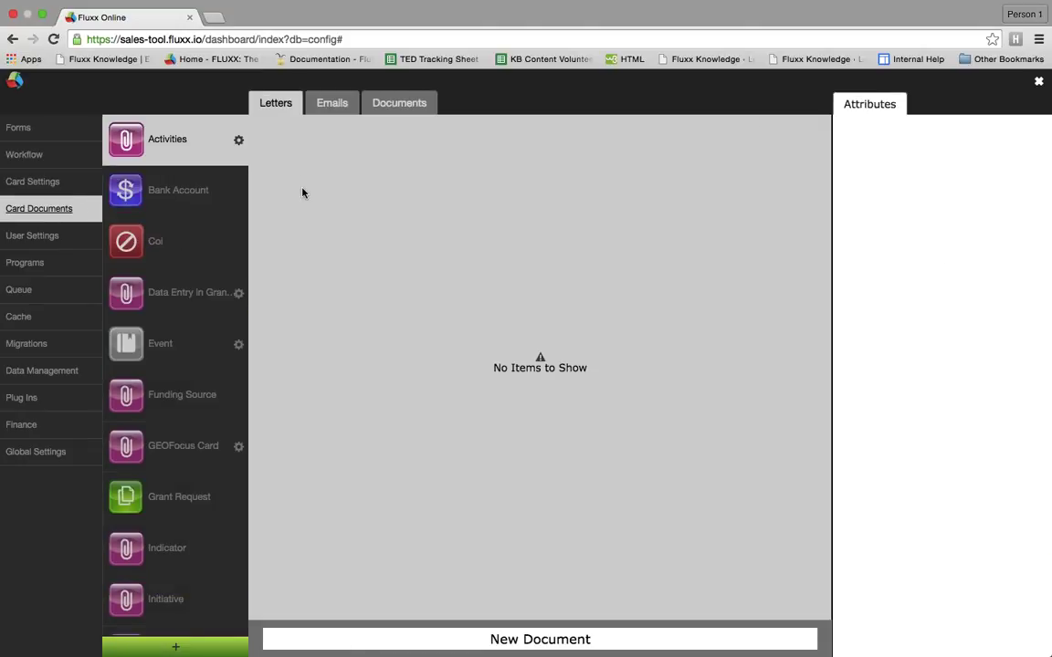
{"action": "left_click", "coordinate": [380, 105]}
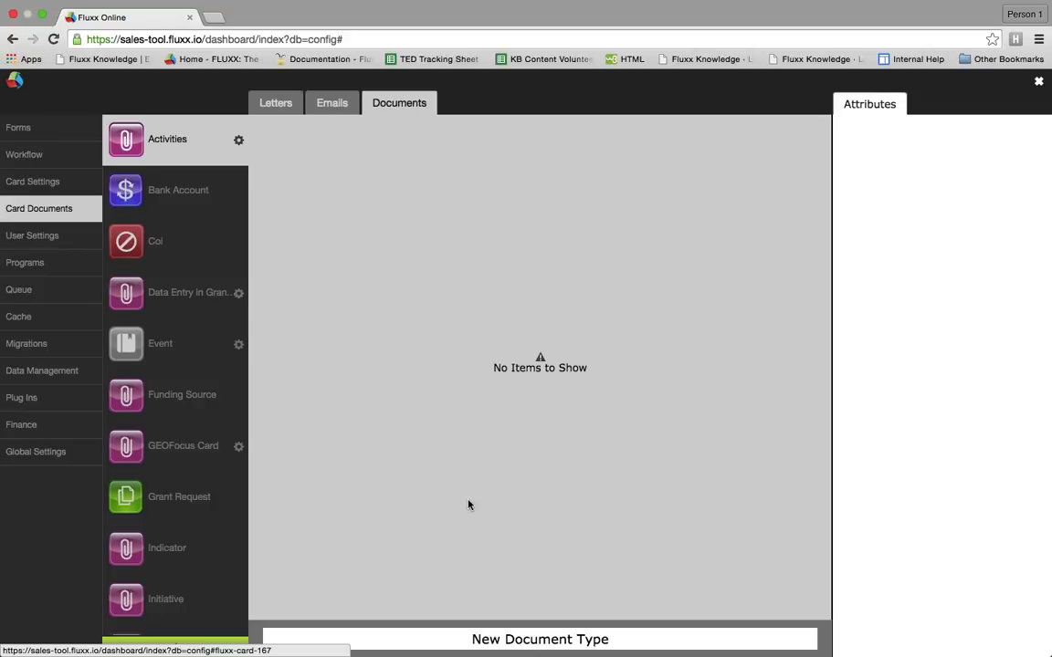
Switch to Keynote and review the In Conclusion summary, For More Information and Thank You slides
{"action": "key", "text": "ctrl+Right"}
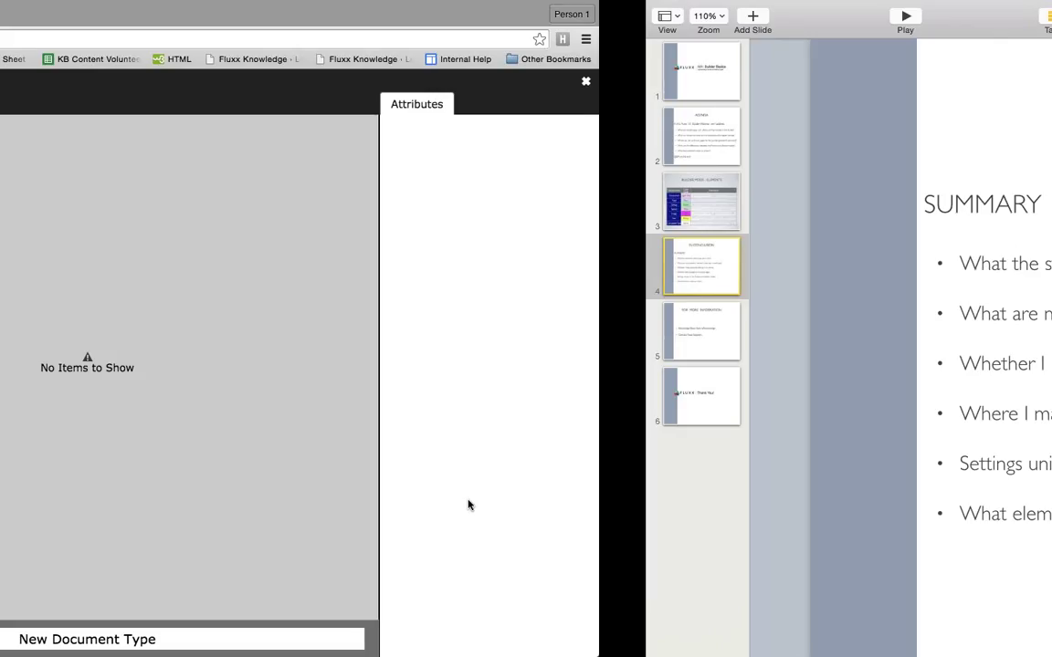
{"action": "key", "text": "Down"}
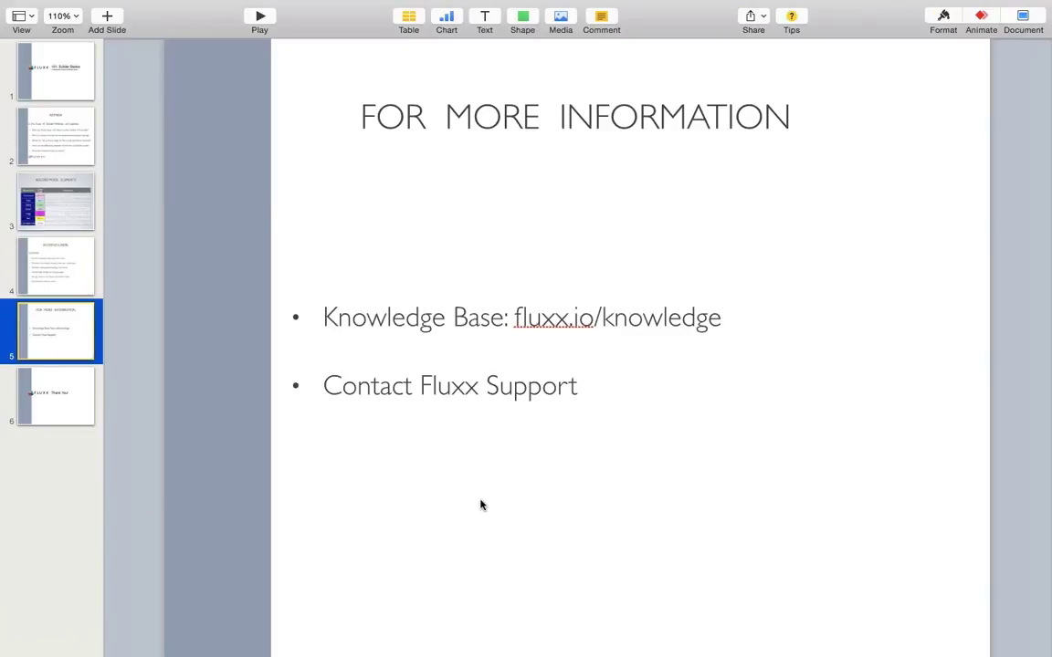
{"action": "key", "text": "Up"}
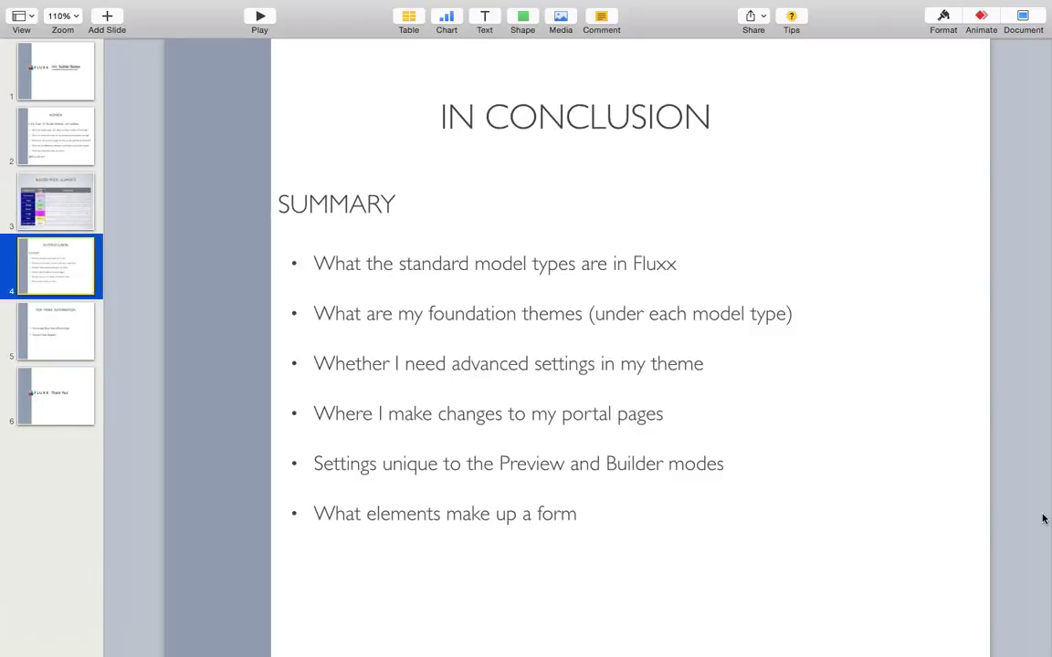
{"action": "key", "text": "Down"}
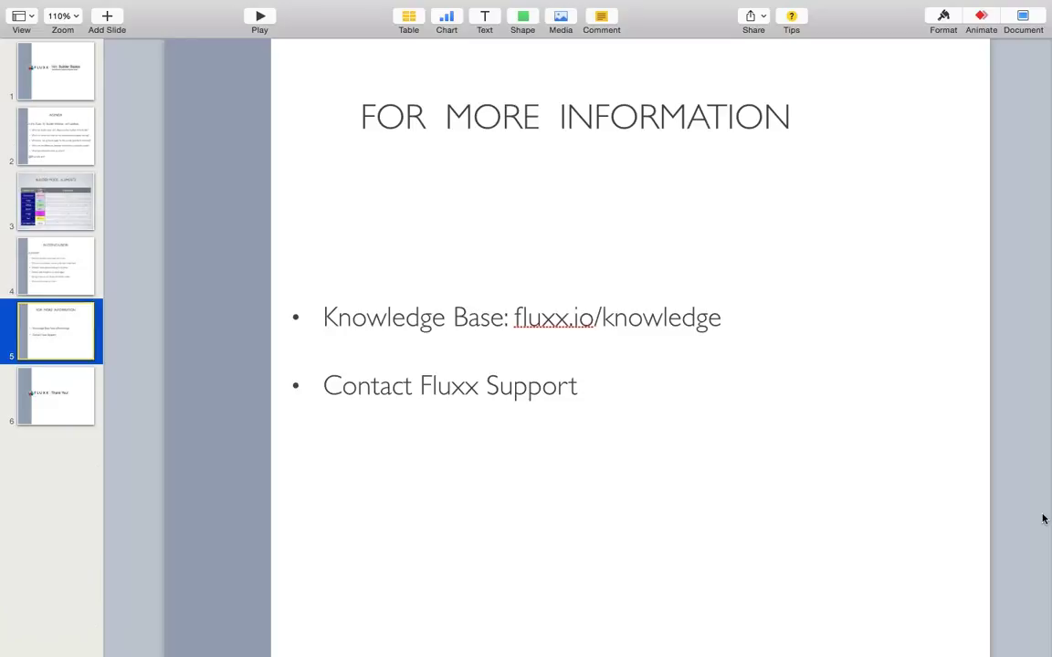
{"action": "key", "text": "Down"}
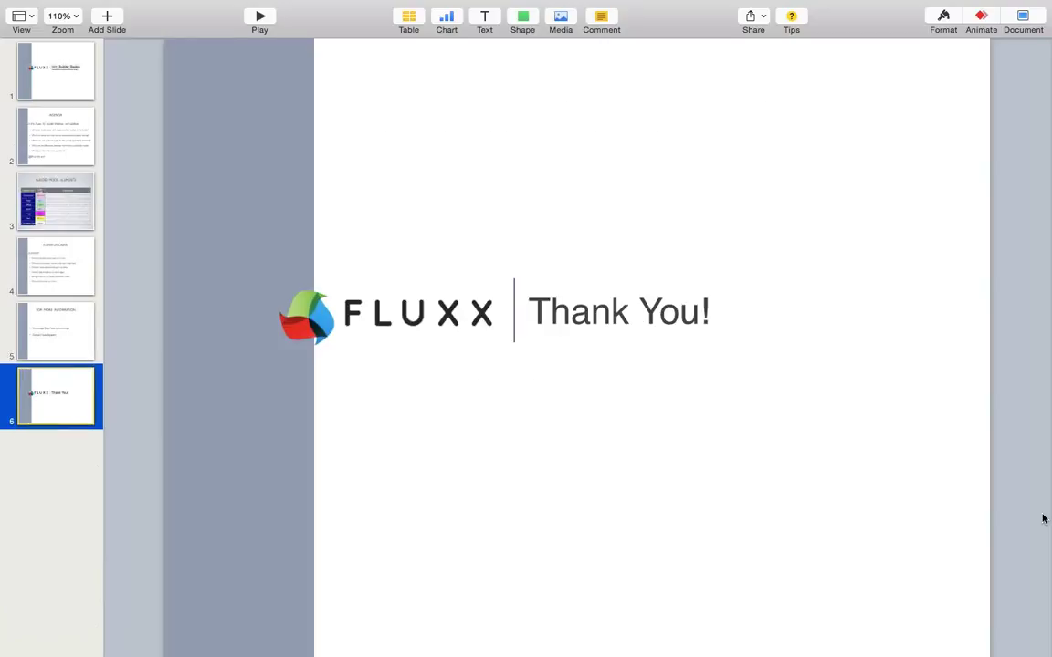